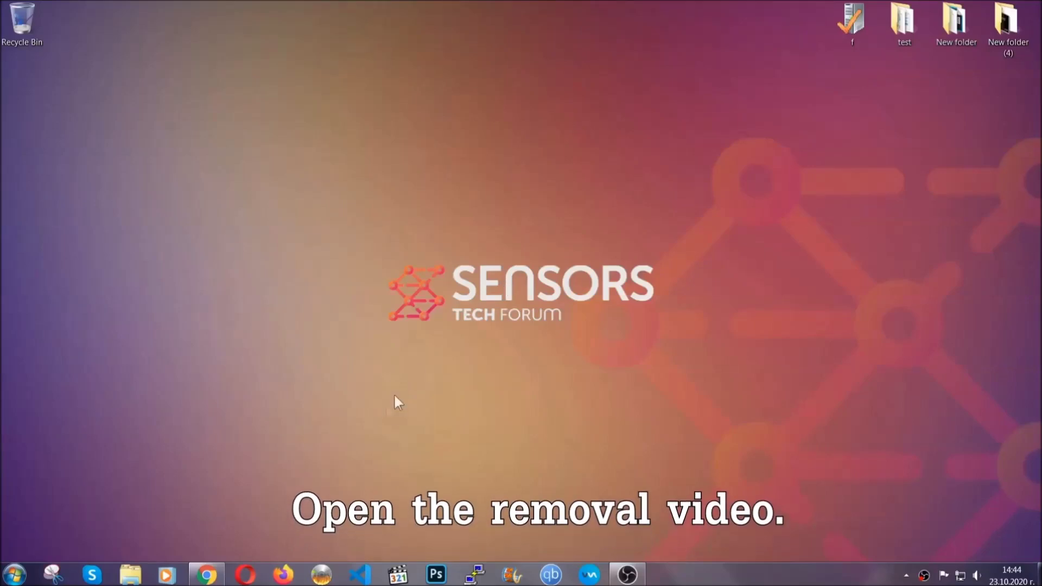
# - Open the SensorsTechForum article linked in the YouTube ransomware video's description in a new tab
pyautogui.click(206, 576)
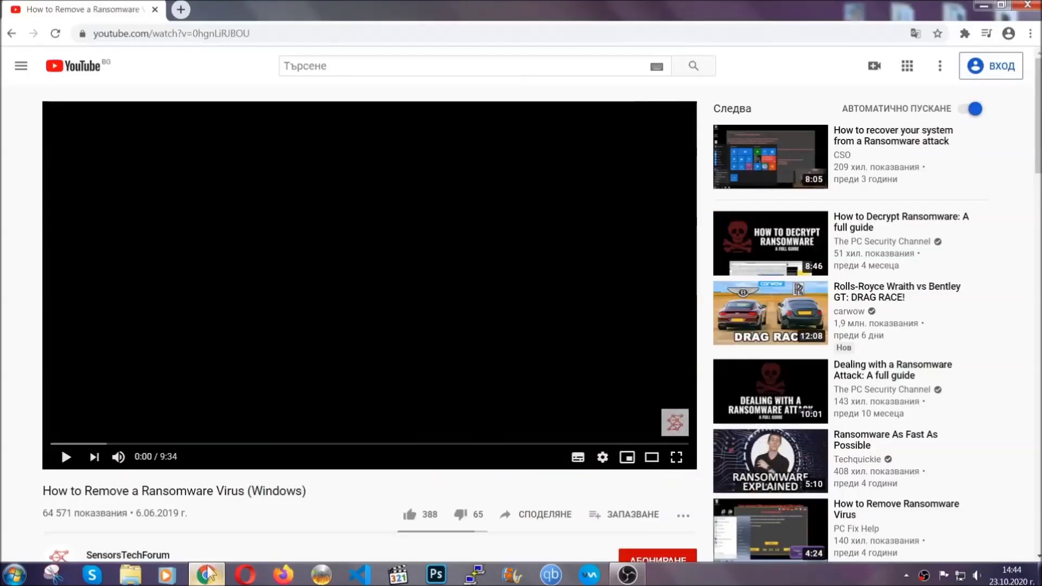
pyautogui.scroll(-4, 195, 456)
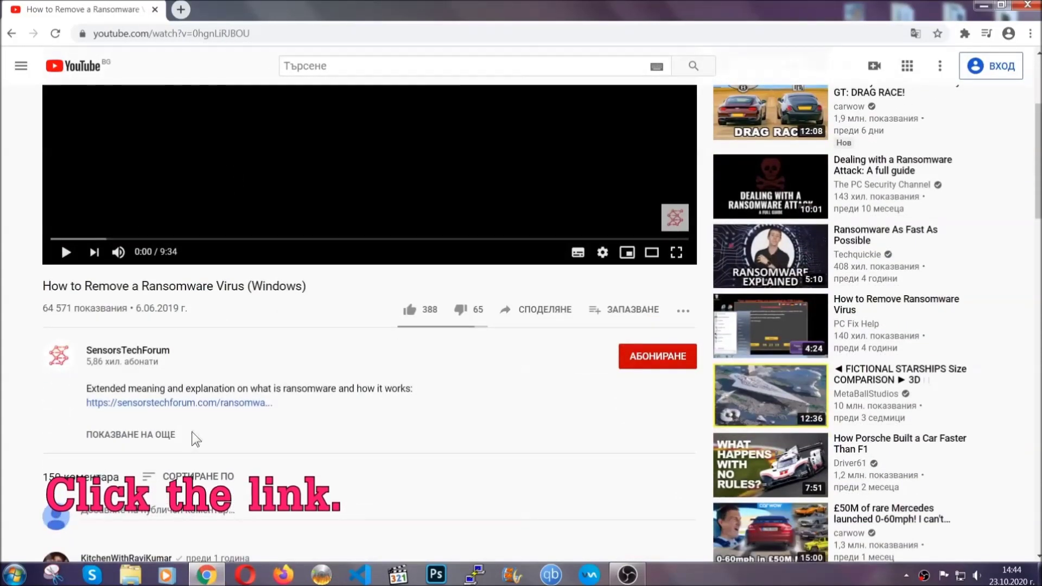
pyautogui.click(206, 403)
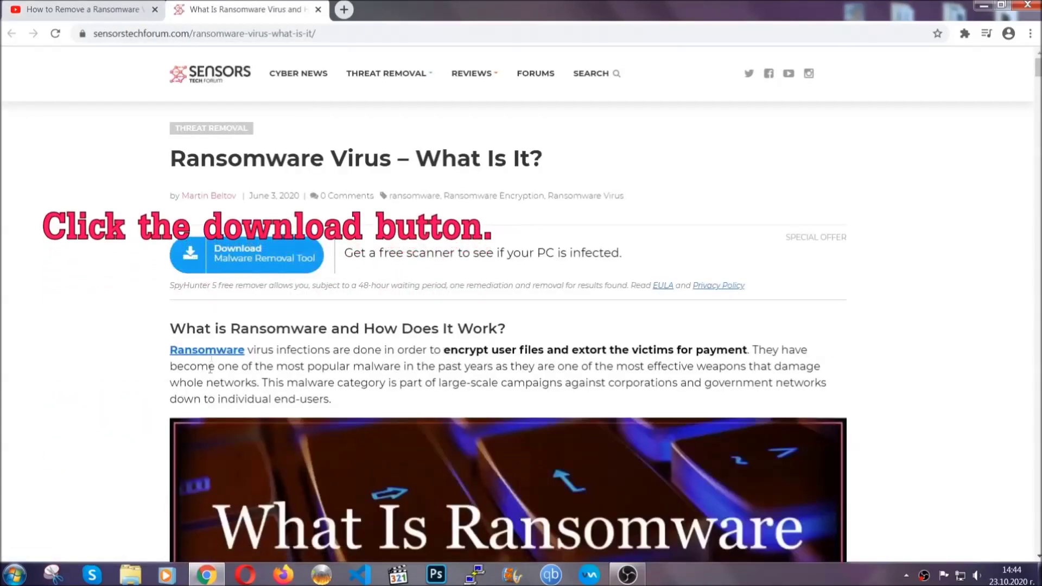
# - Download the SpyHunter-Installer.exe malware removal tool from the SensorsTechForum page
pyautogui.click(238, 259)
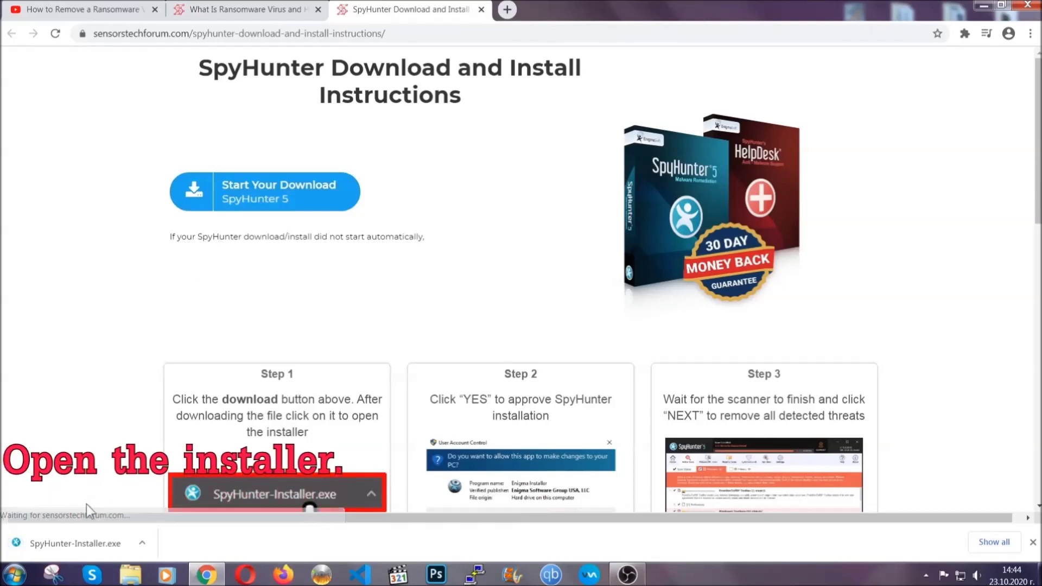
# - Run SpyHunter-Installer.exe and install SpyHunter 5 in English, accepting the EULA and Privacy Policy
pyautogui.click(73, 541)
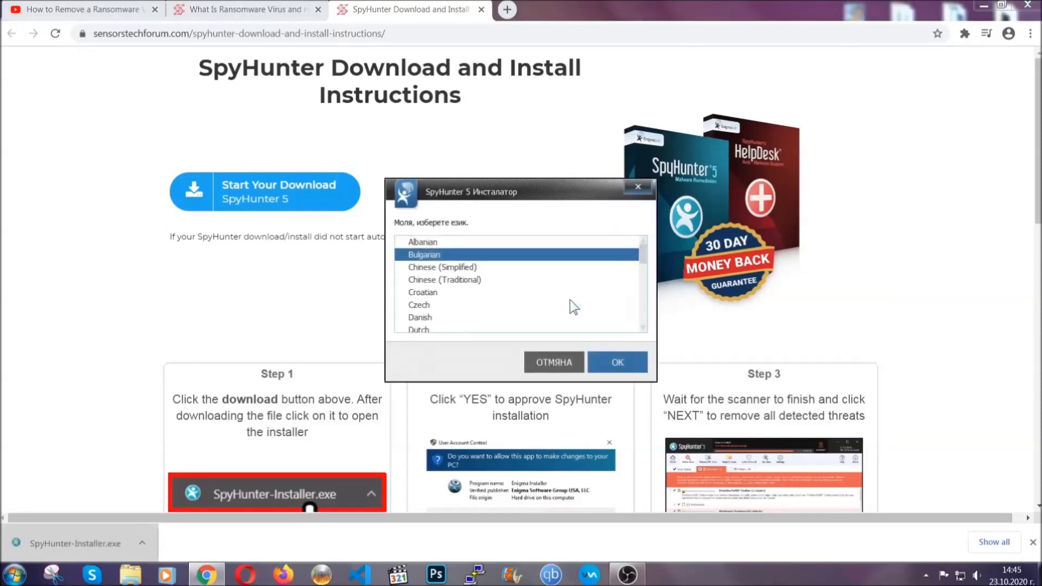
pyautogui.scroll(-1, 534, 299)
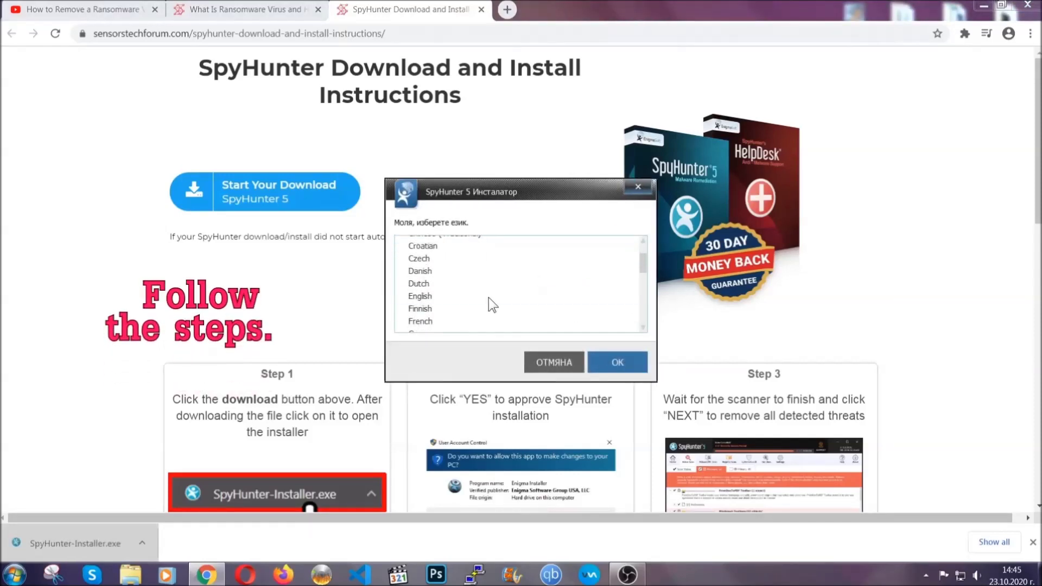
pyautogui.click(491, 296)
pyautogui.click(604, 361)
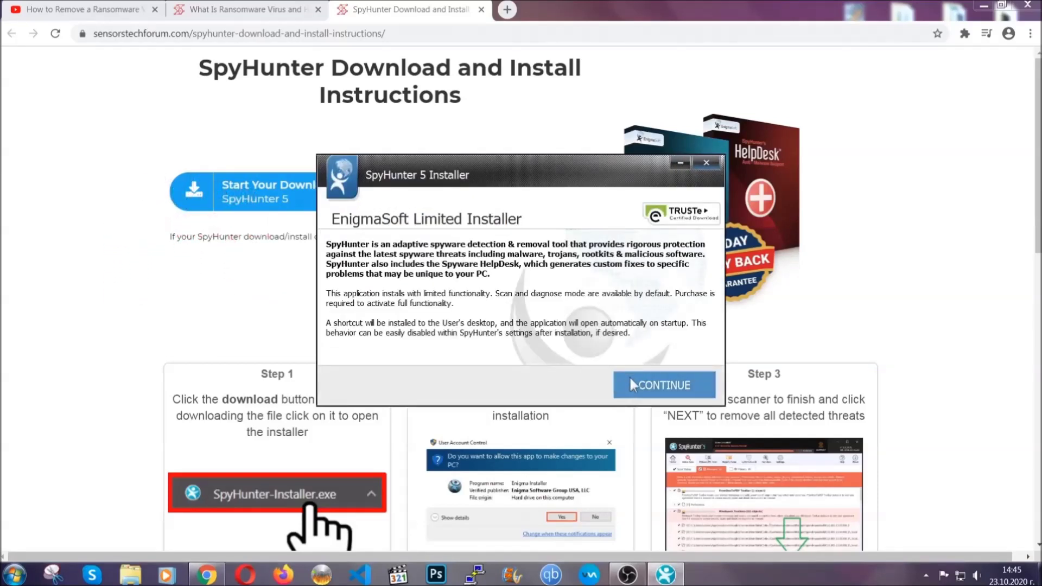
pyautogui.click(629, 376)
pyautogui.click(597, 351)
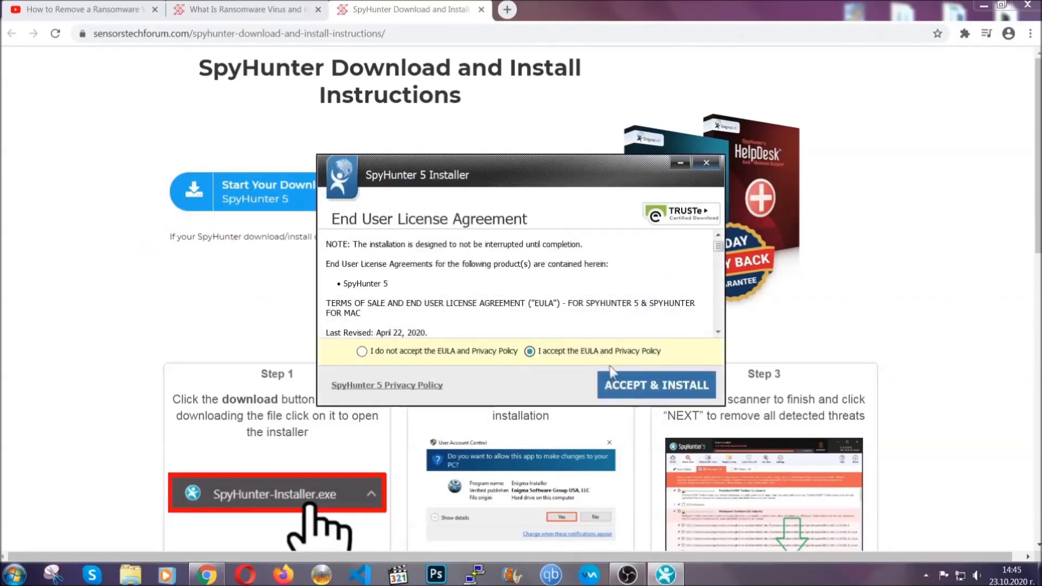
pyautogui.click(622, 380)
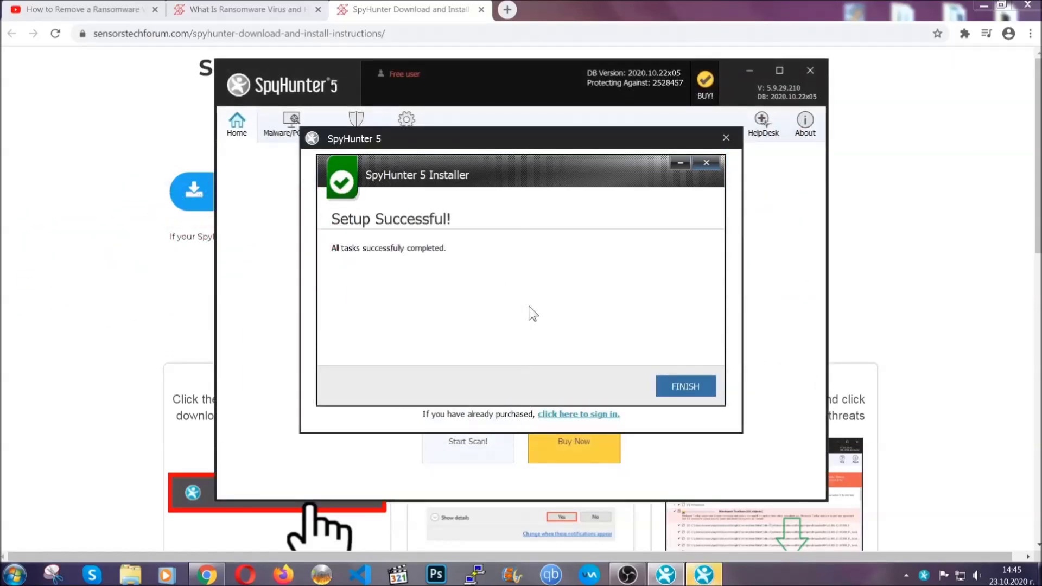
# - Finish SpyHunter setup and, after the scan, select PUP.Keygen.BB (Keygen.exe) for removal
pyautogui.click(670, 387)
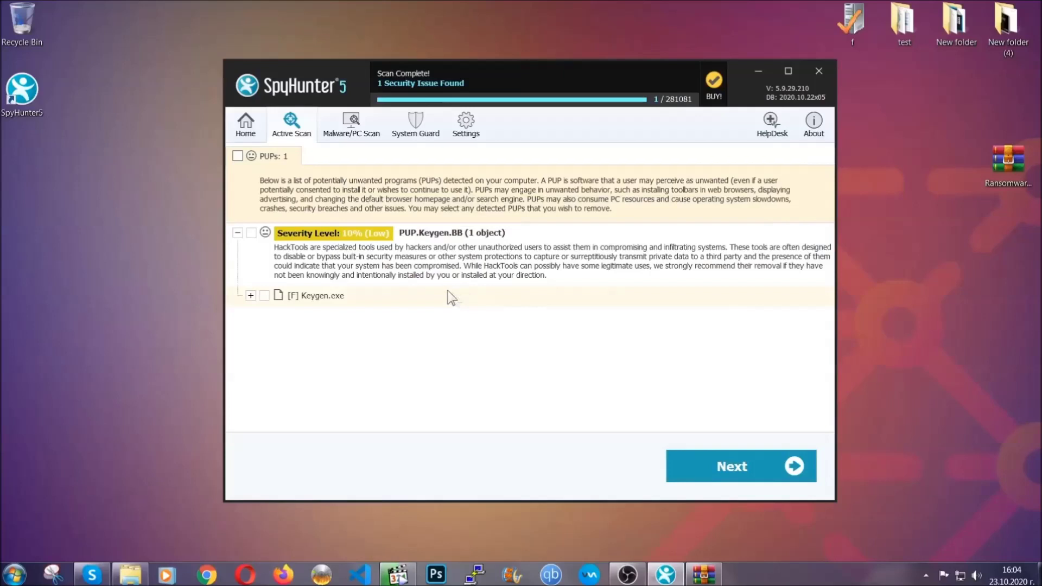
pyautogui.click(238, 157)
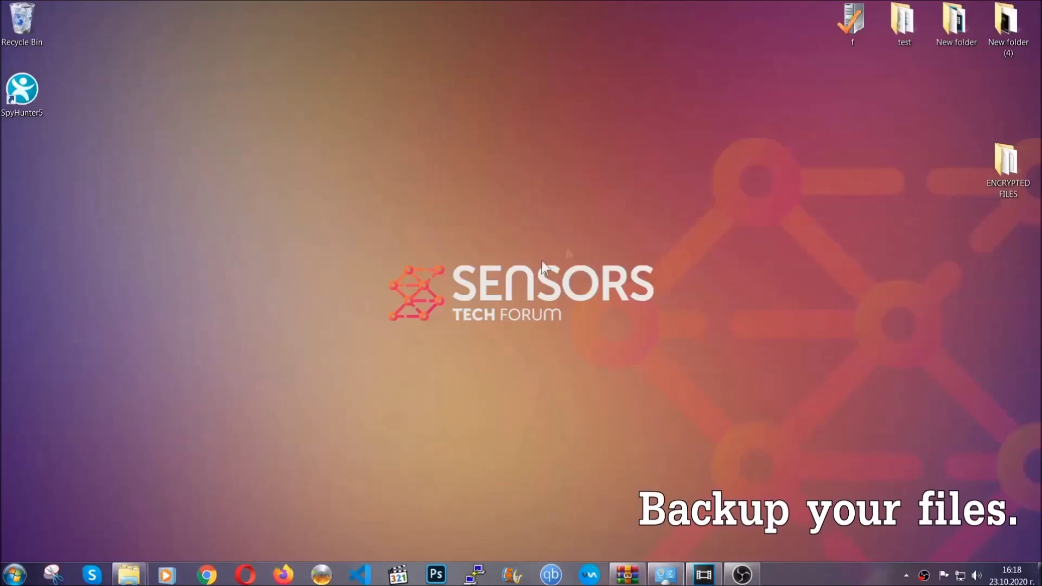
# - Copy all six .efji files from the ENCRYPTED FILES folder
pyautogui.doubleClick(1001, 167)
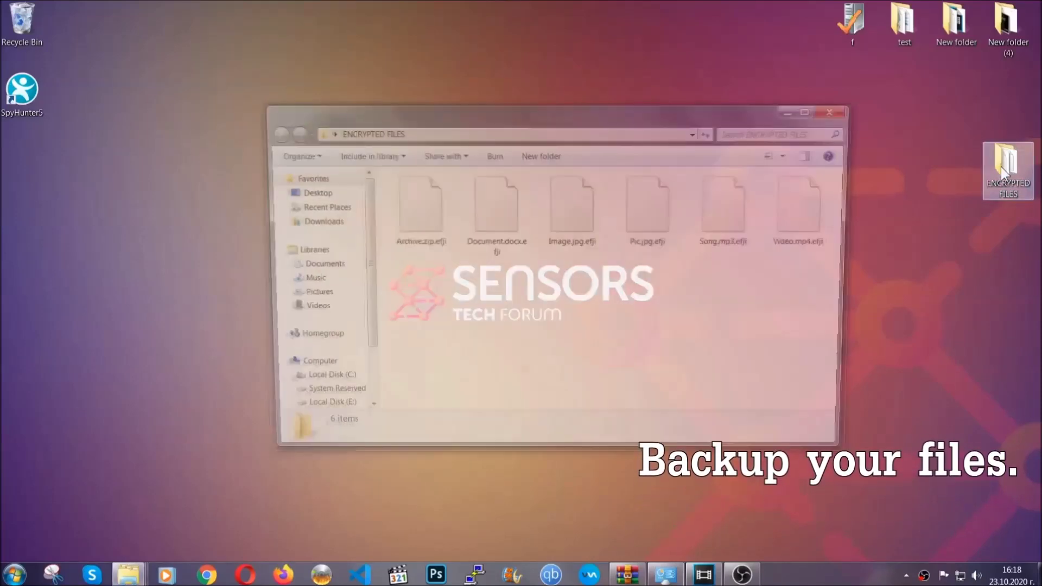
pyautogui.moveTo(387, 272); pyautogui.dragTo(815, 193)
pyautogui.rightClick(815, 193)
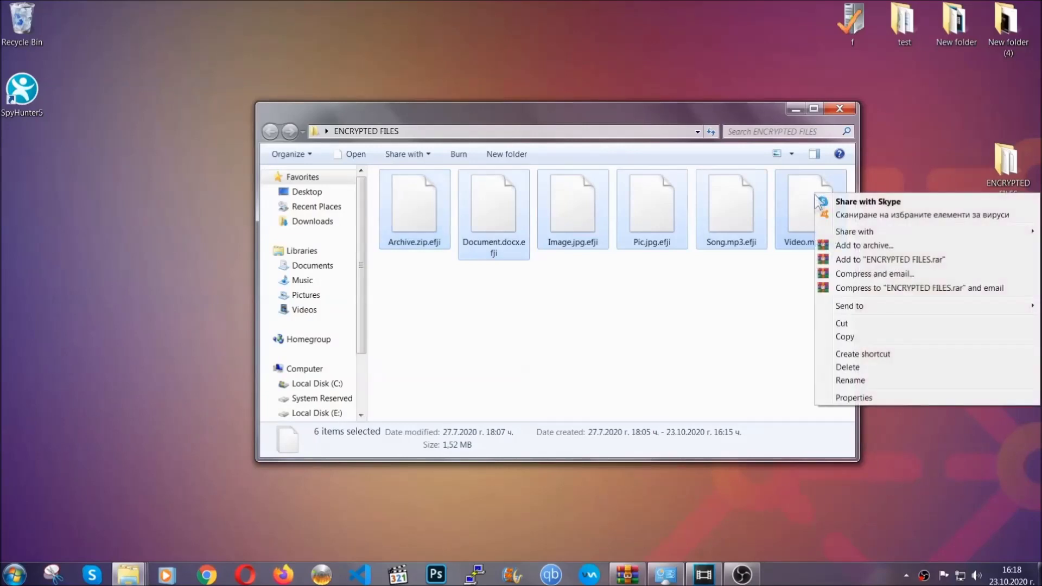
pyautogui.click(844, 337)
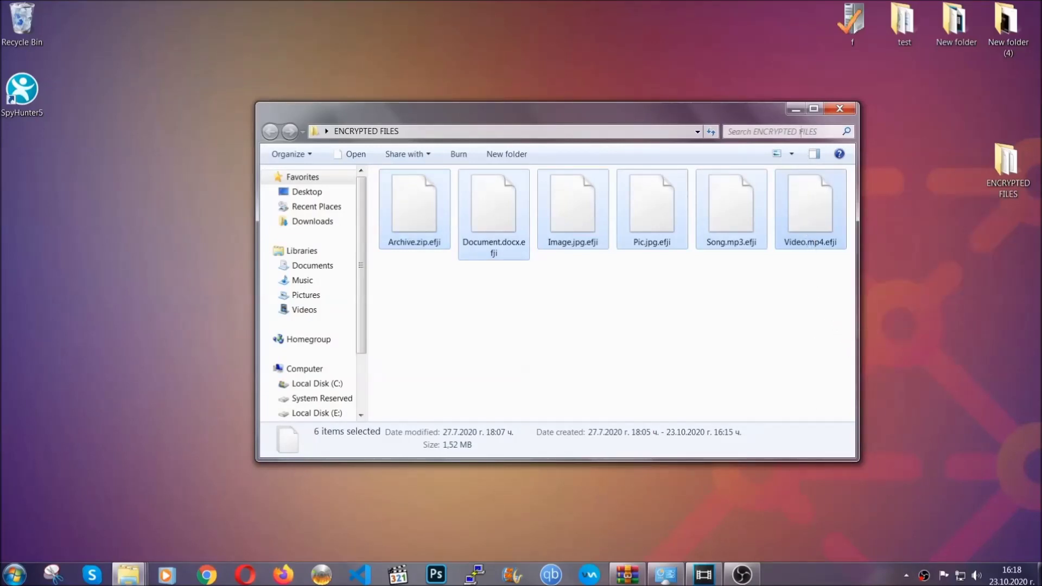
pyautogui.click(796, 108)
# - Paste the six .efji files onto FLASH DRIVE (H:) and close the drive window
pyautogui.click(13, 574)
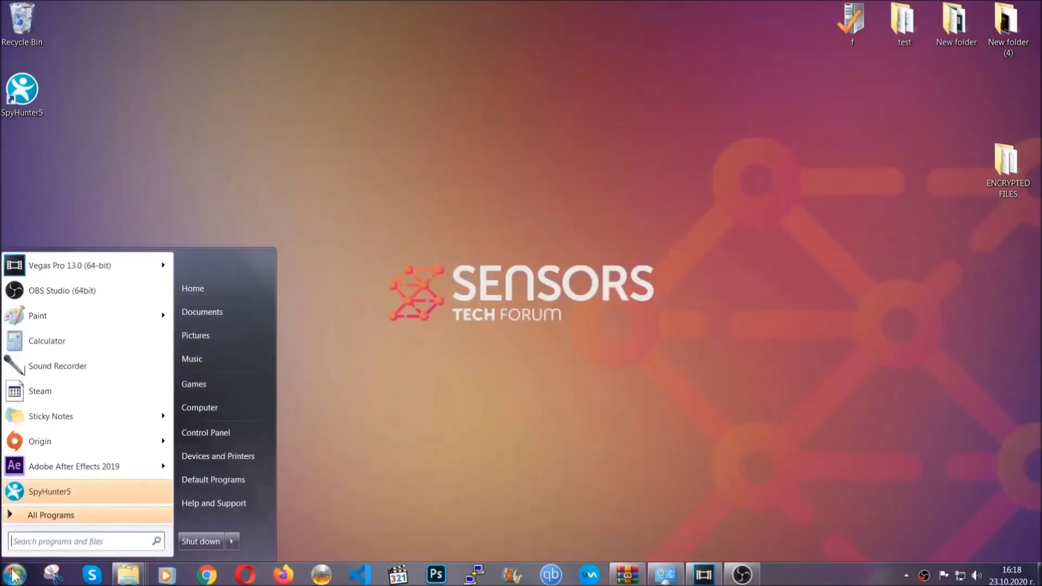
pyautogui.click(199, 408)
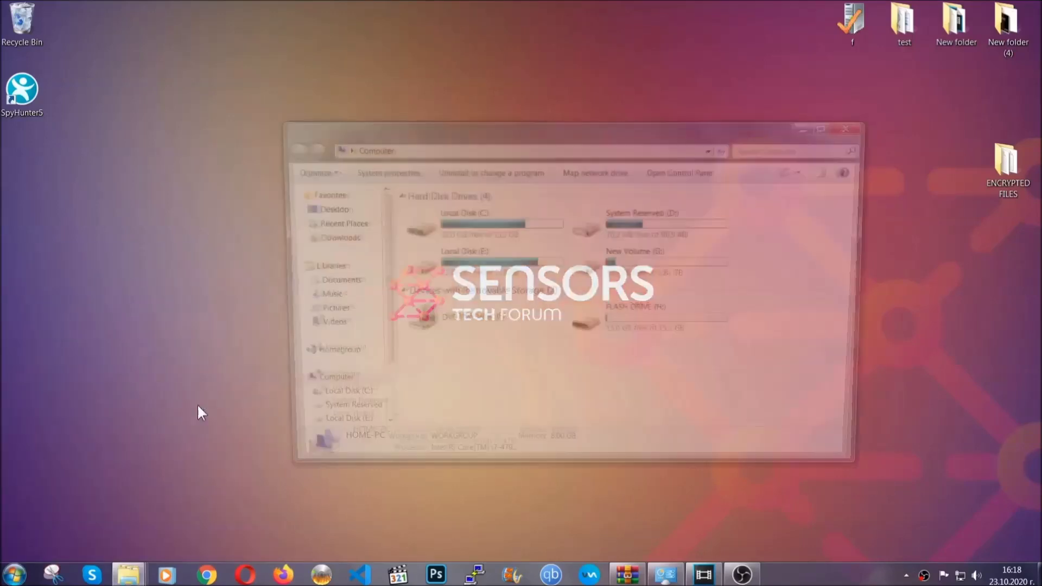
pyautogui.doubleClick(656, 319)
pyautogui.rightClick(450, 242)
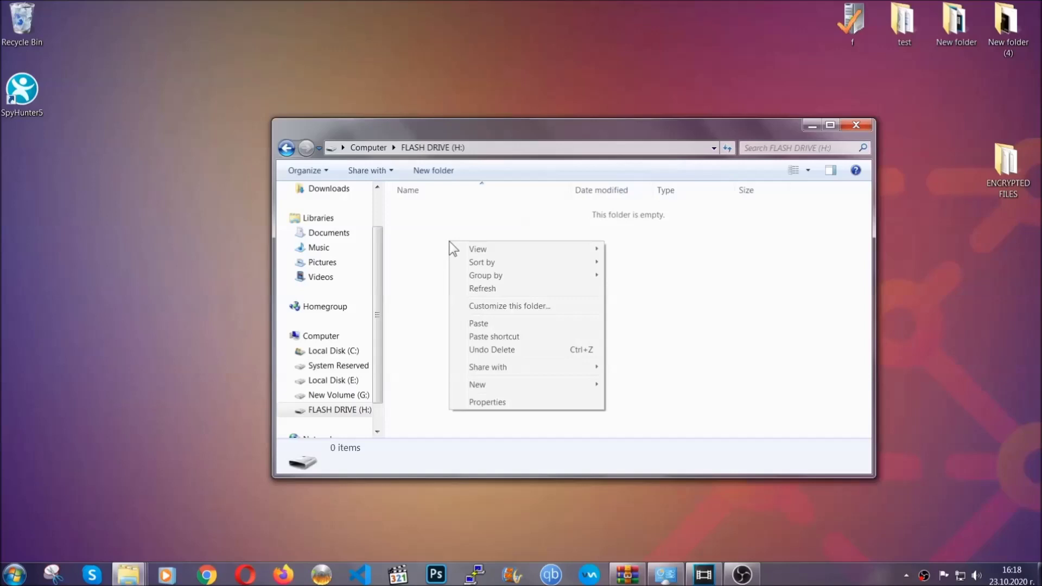
pyautogui.click(477, 323)
pyautogui.click(475, 324)
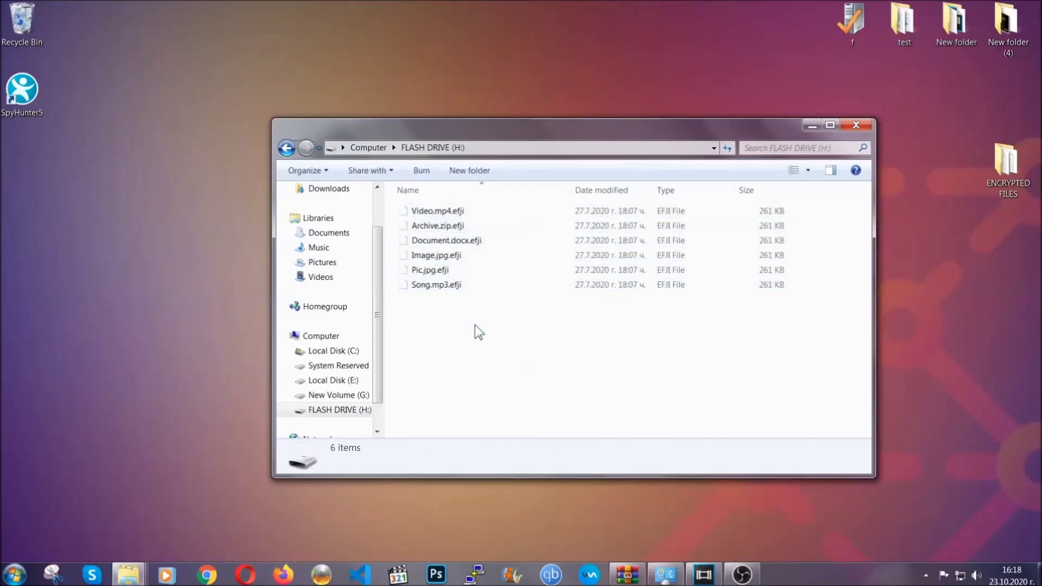
pyautogui.click(857, 125)
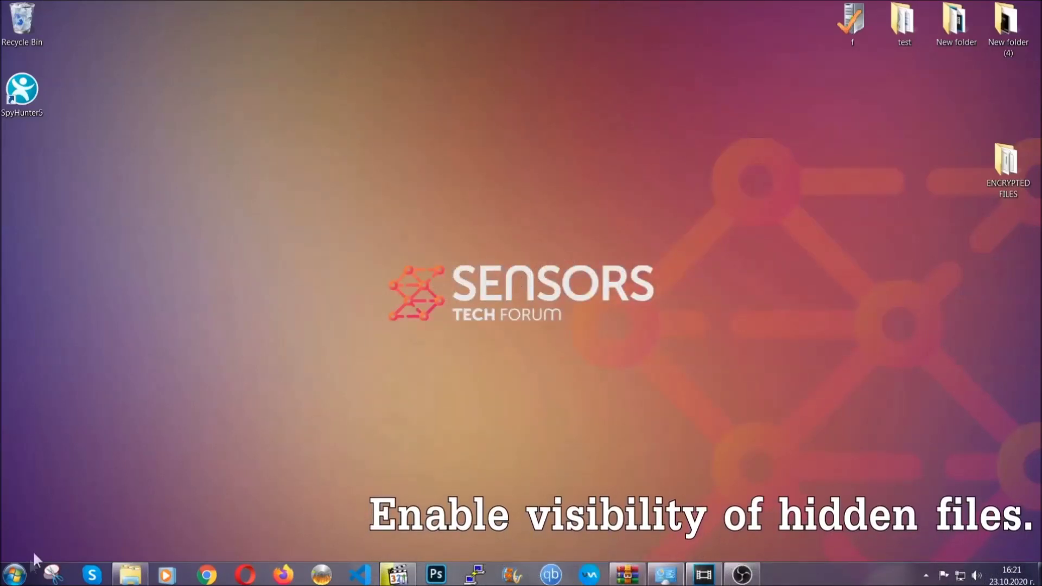
# - Find the 'Show hidden files and folders' setting via Start search and apply 'Show hidden files, folders, and drives'
pyautogui.click(14, 574)
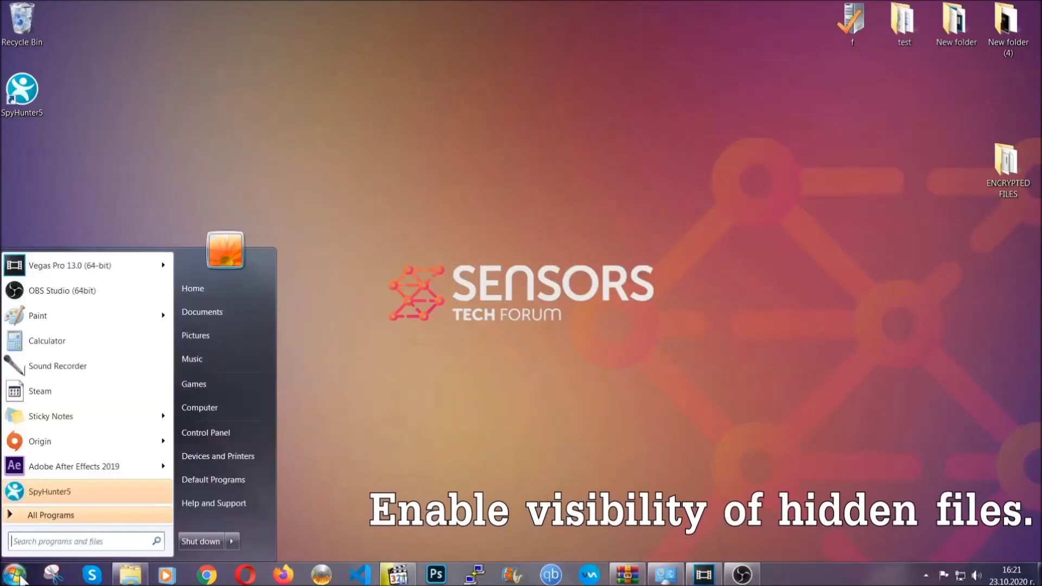
pyautogui.click(43, 541)
pyautogui.write('showh')
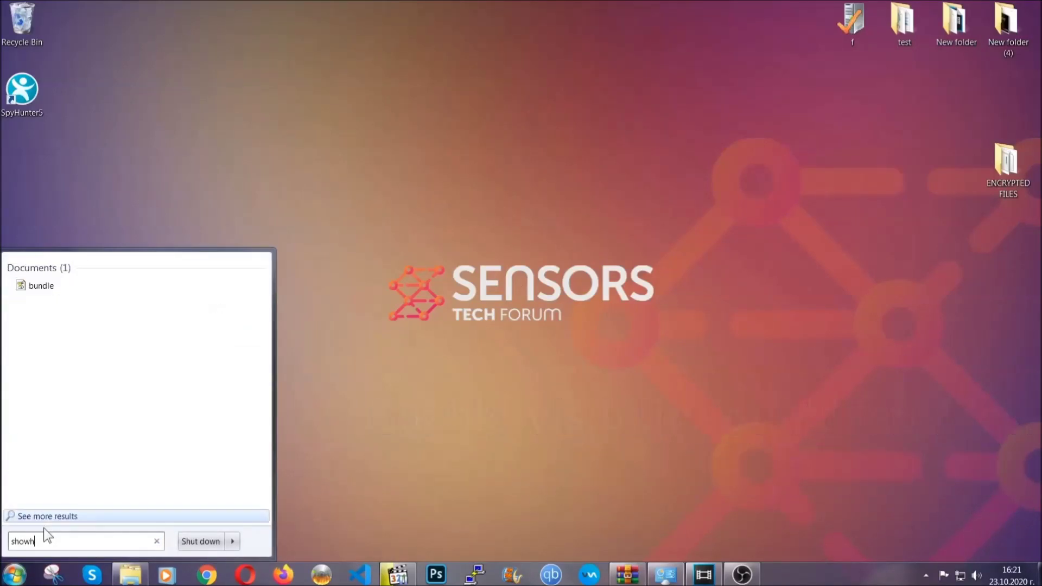
pyautogui.press('BackSpace')
pyautogui.write('h')
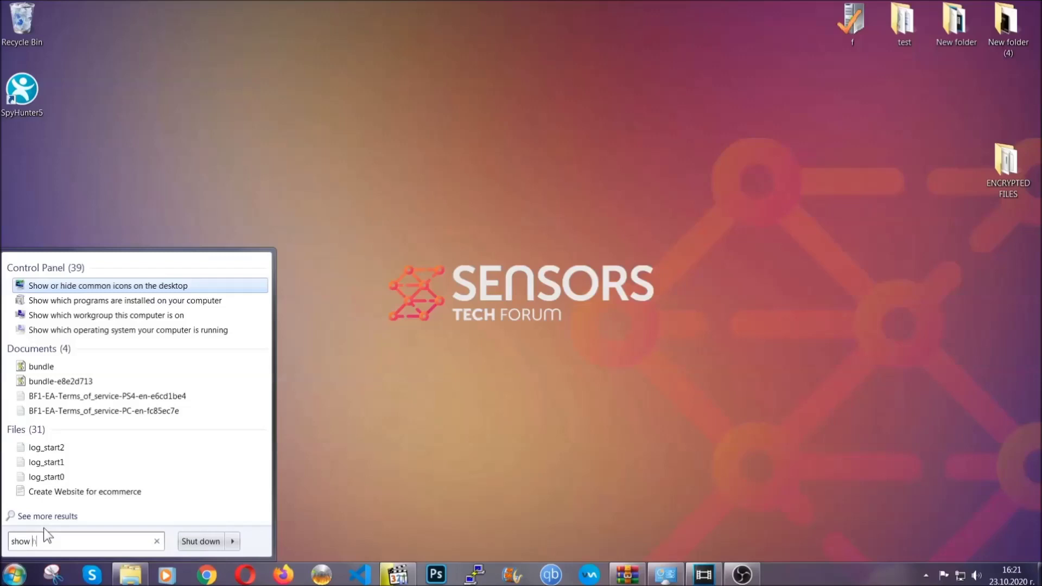
pyautogui.write('idden files and folders')
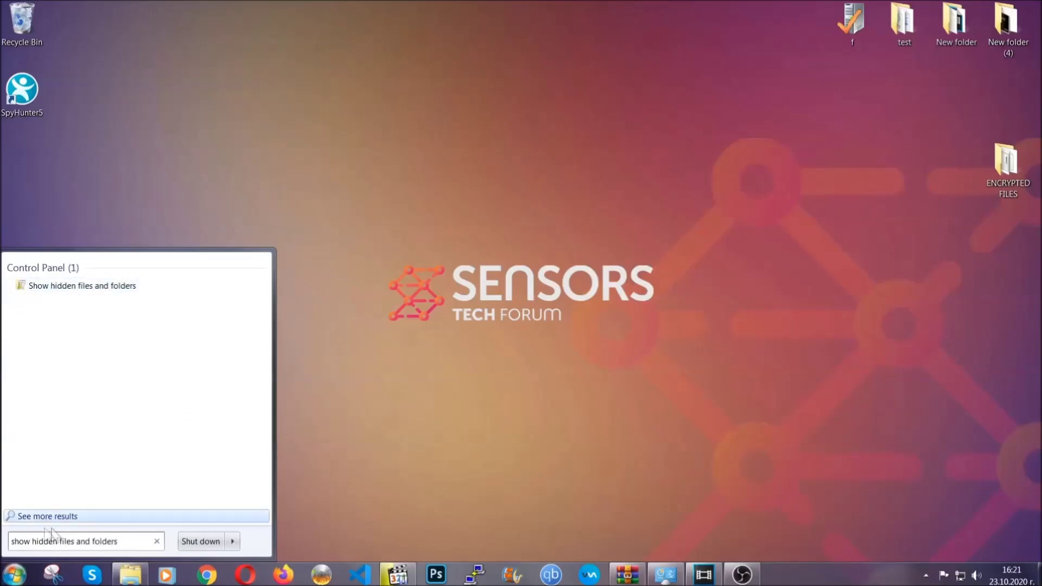
pyautogui.click(123, 287)
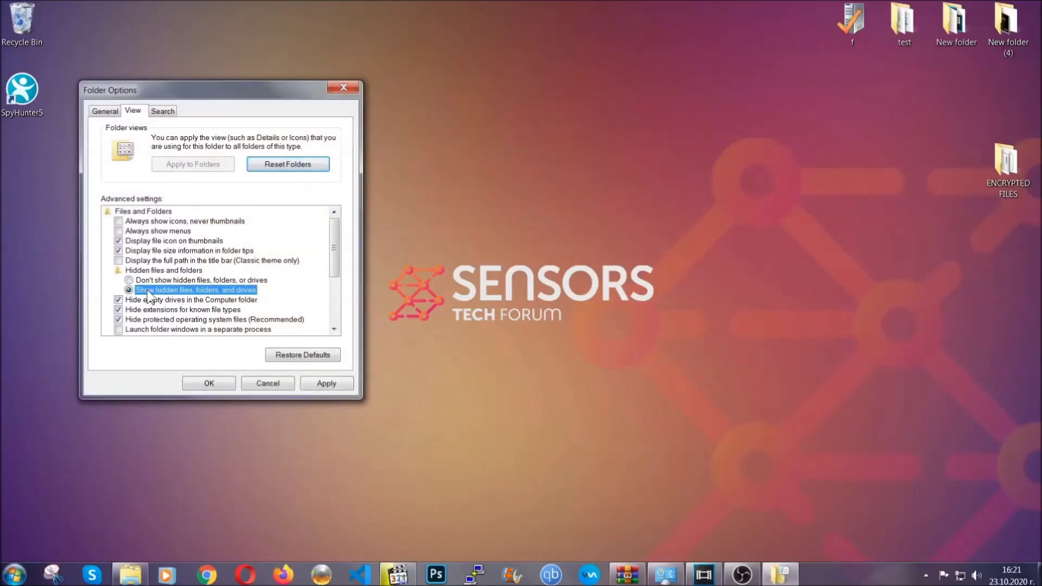
pyautogui.click(323, 385)
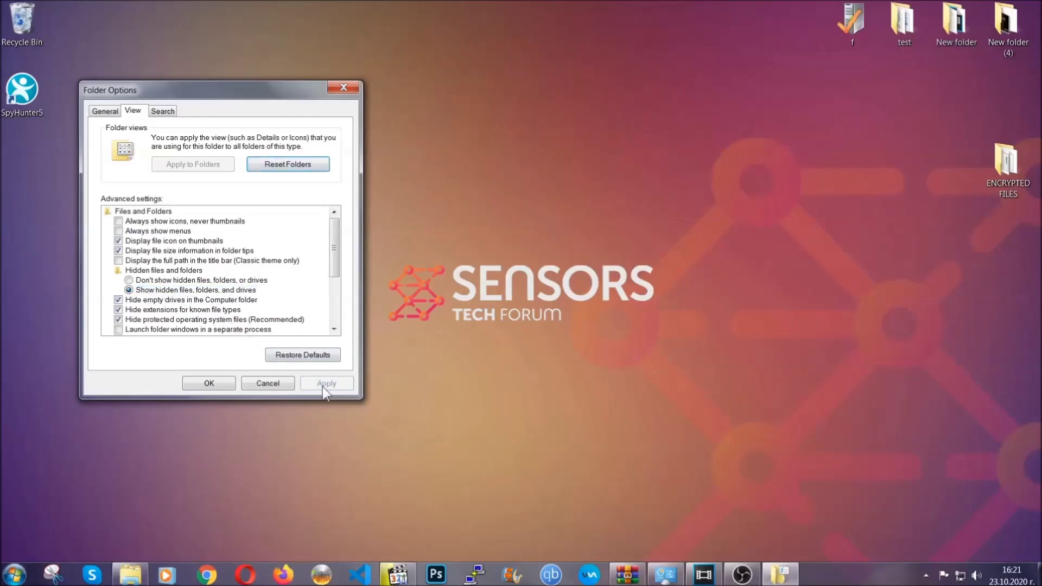
pyautogui.click(204, 384)
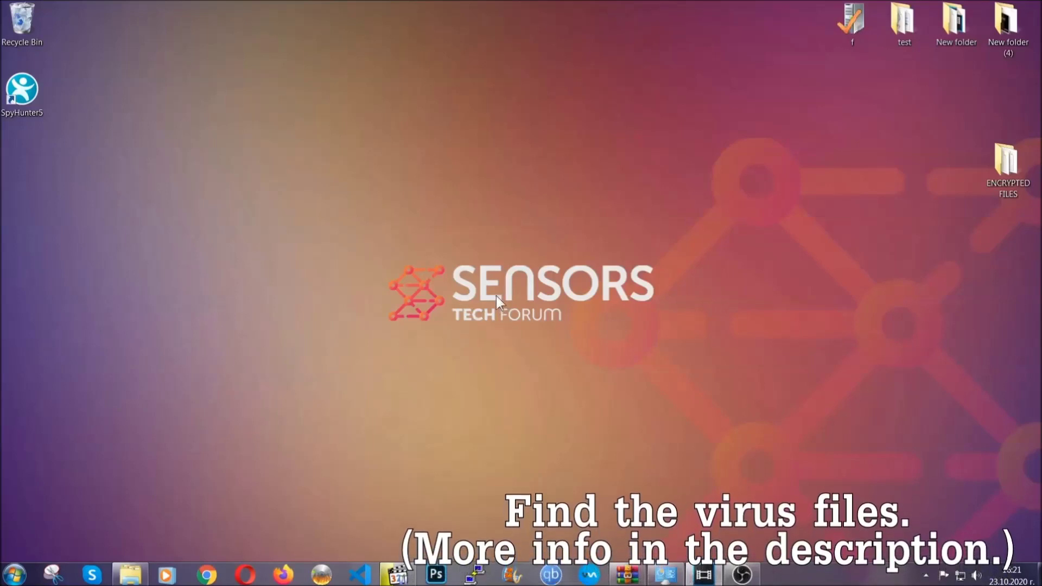
# - Search the whole computer for 'fileextension:exe Example Virus Name'
pyautogui.click(14, 574)
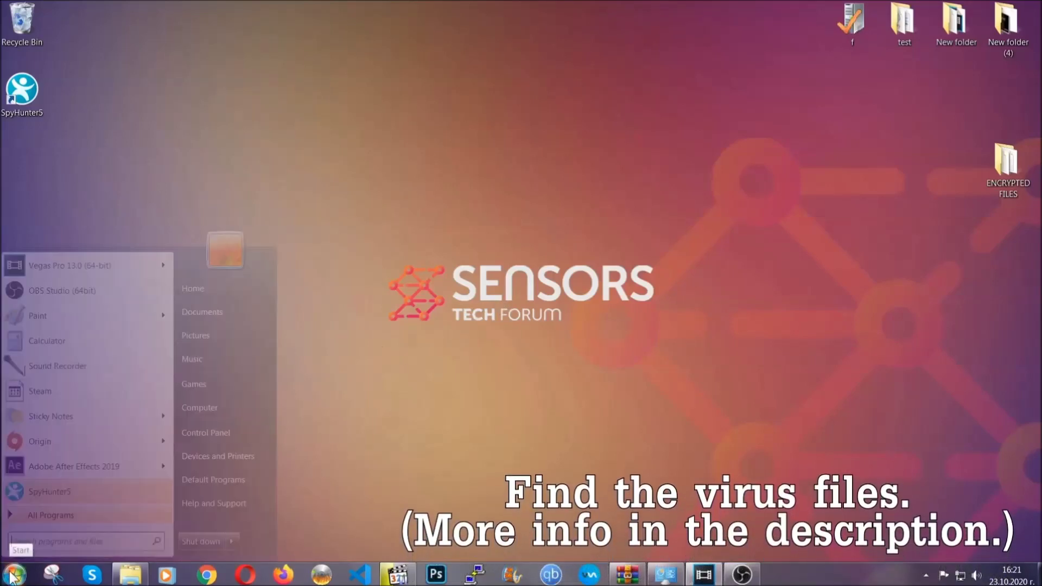
pyautogui.click(213, 404)
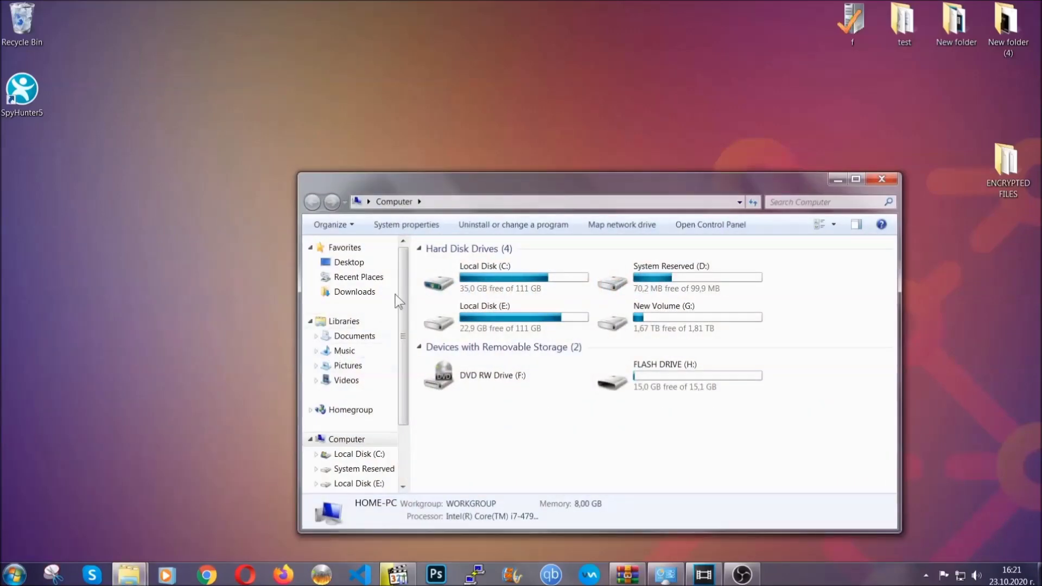
pyautogui.moveTo(561, 194); pyautogui.dragTo(499, 144)
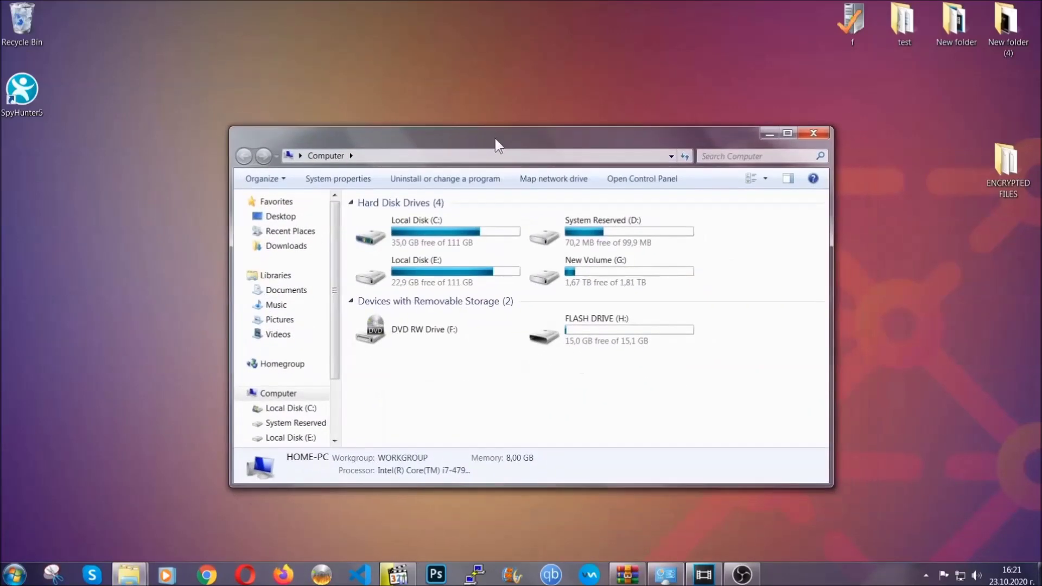
pyautogui.click(711, 156)
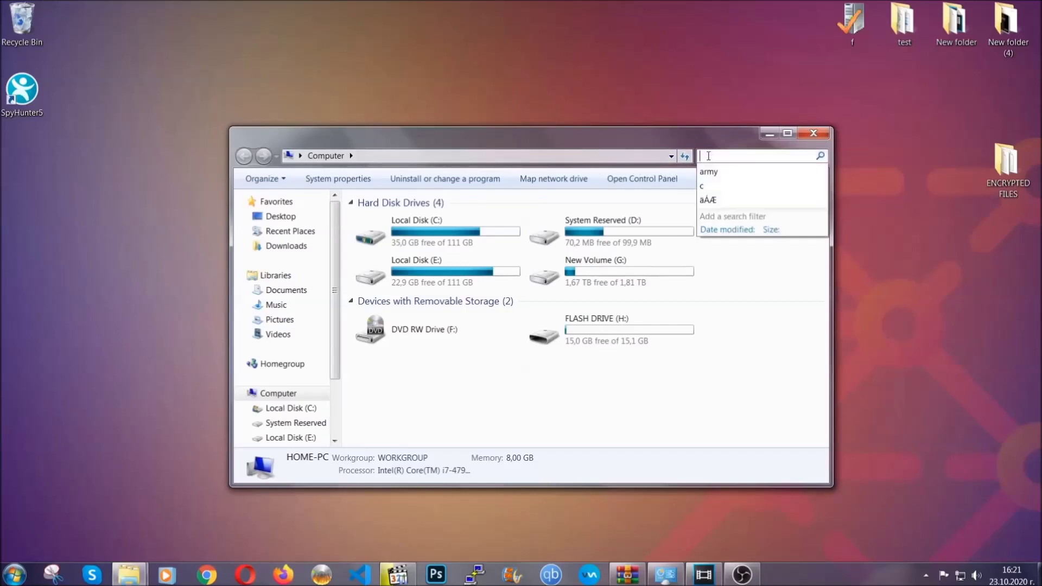
pyautogui.write('fileex')
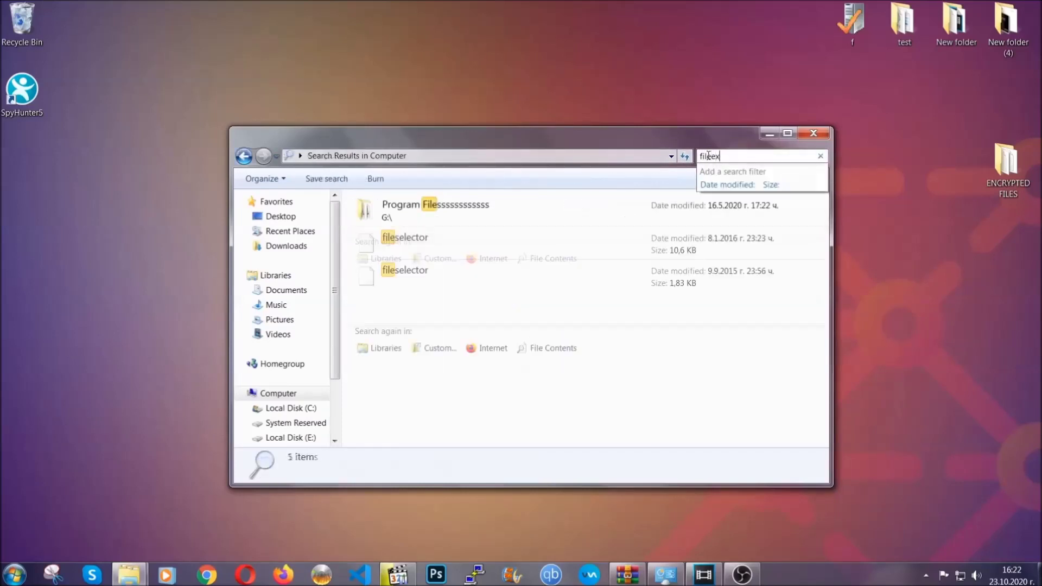
pyautogui.write('tension:exe Ex')
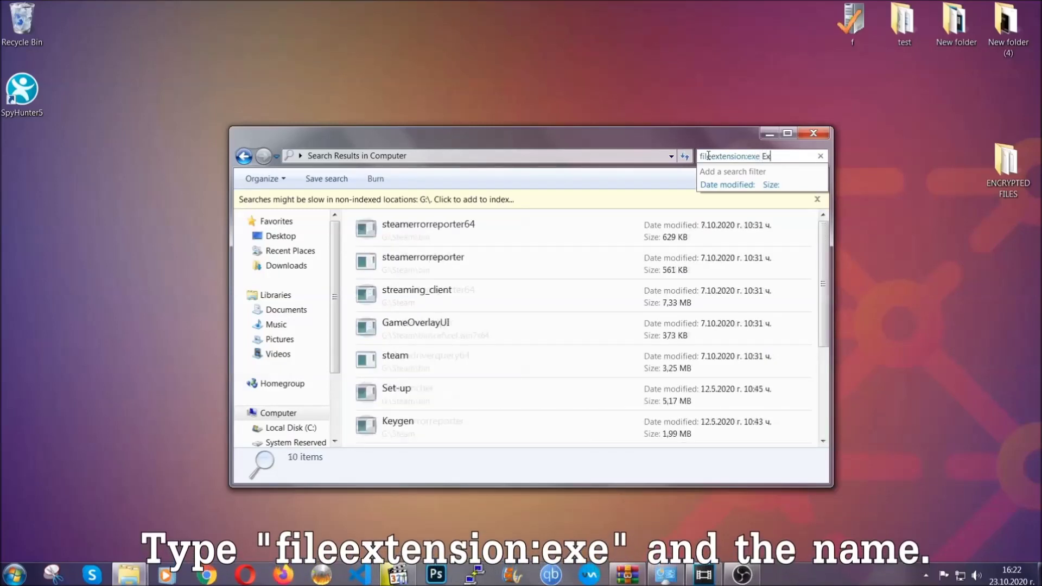
pyautogui.write('ample Virs')
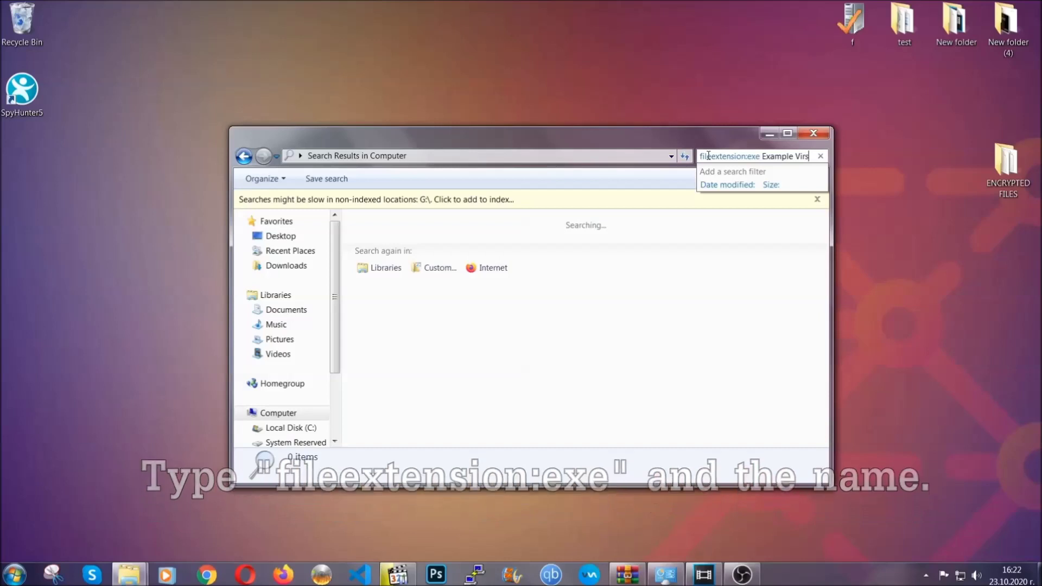
pyautogui.press('BackSpace')
pyautogui.write('us Name')
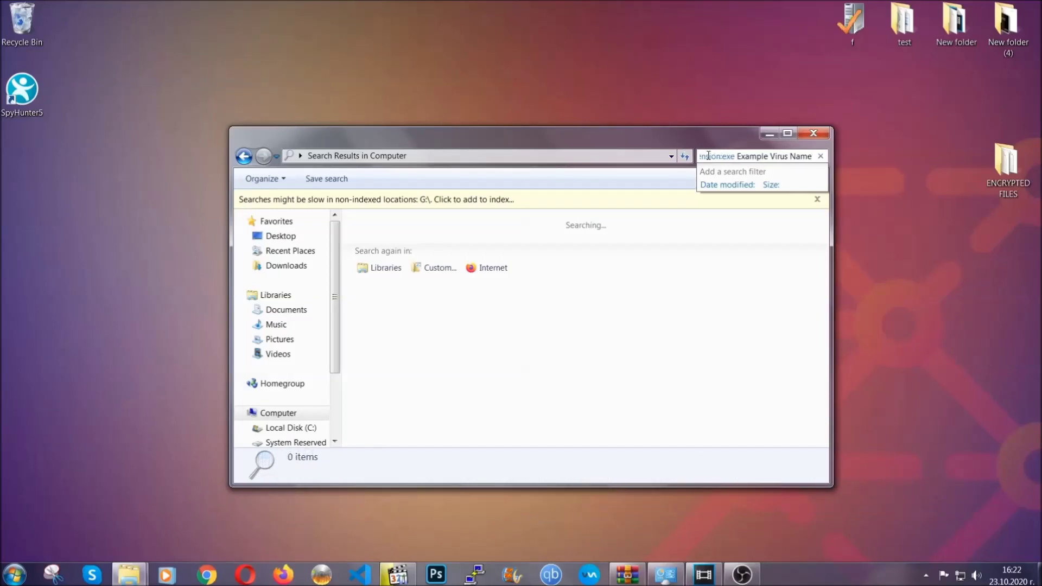
pyautogui.press('Return')
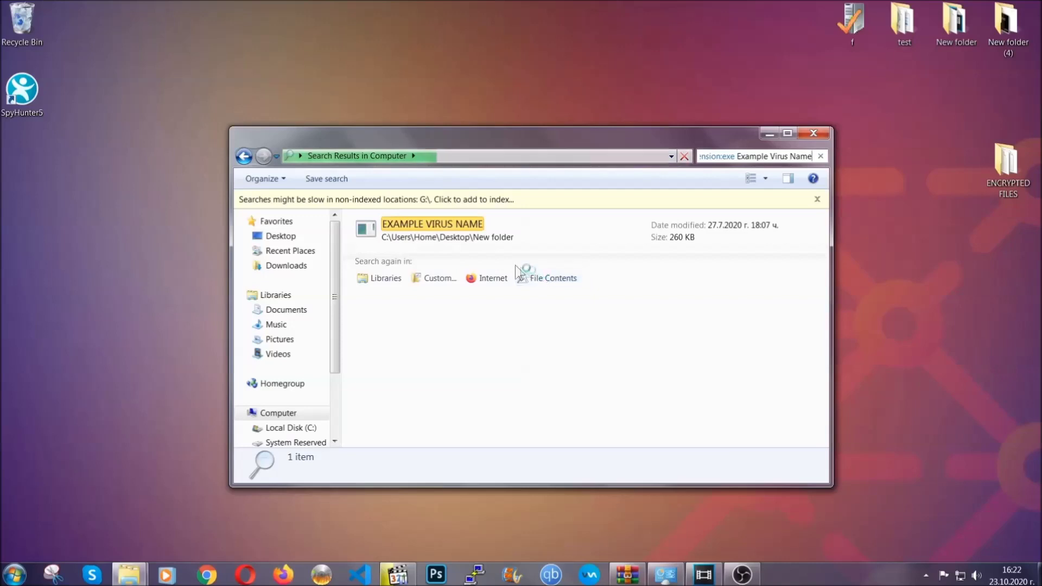
# - Delete the EXAMPLE VIRUS NAME result, moving it to the Recycle Bin
pyautogui.click(455, 221)
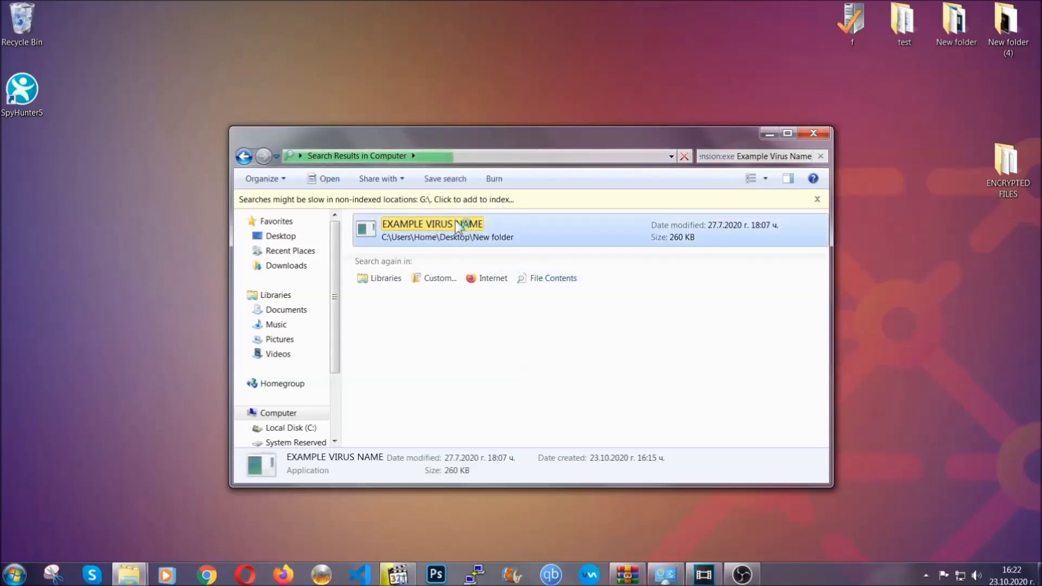
pyautogui.rightClick(456, 222)
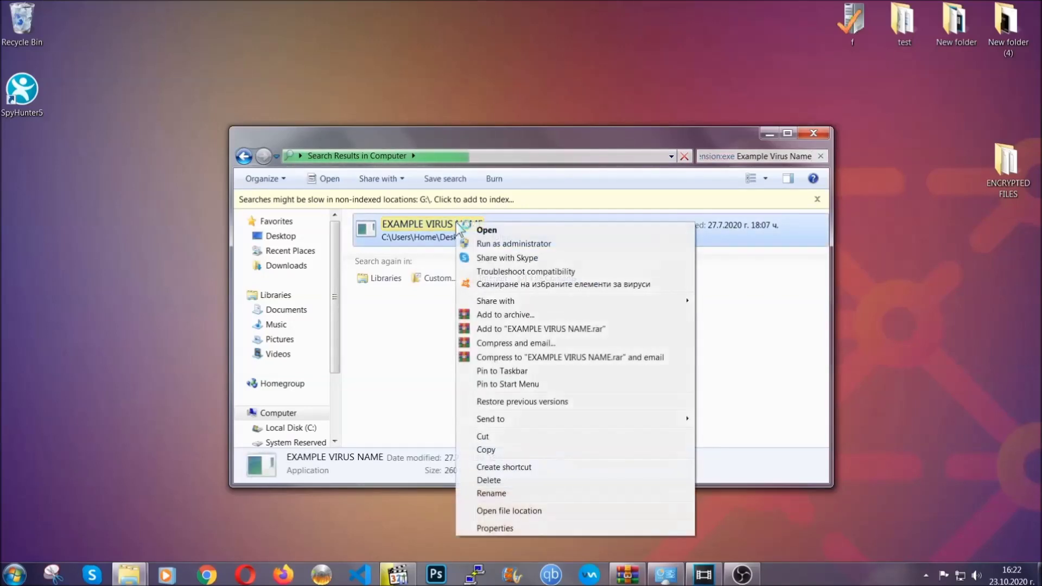
pyautogui.click(502, 481)
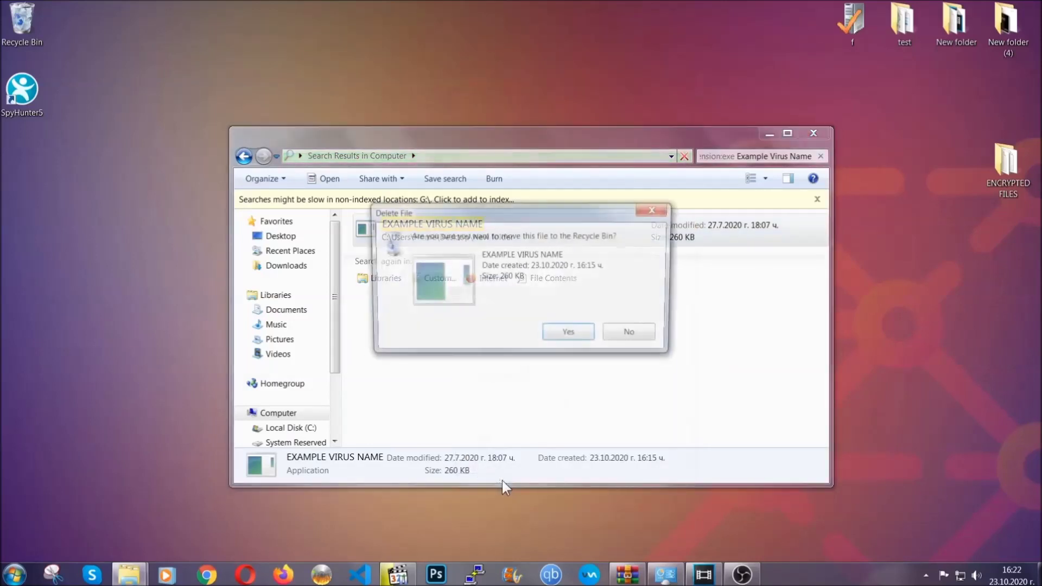
pyautogui.click(569, 336)
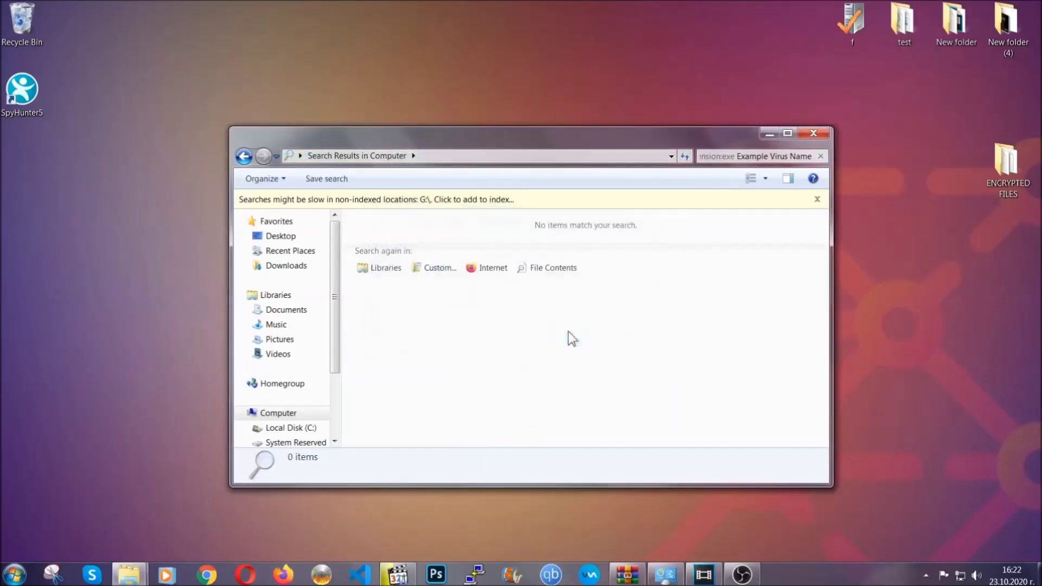
# - Close the empty Explorer search results window
pyautogui.click(814, 133)
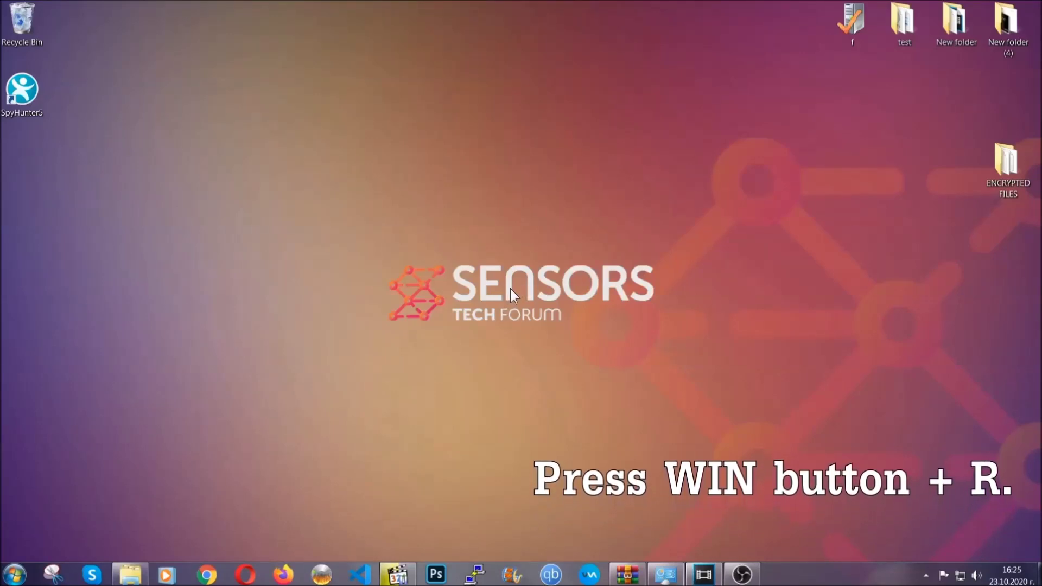
# - Launch REGEDIT from the Win+R Run dialog
pyautogui.press('super+r')
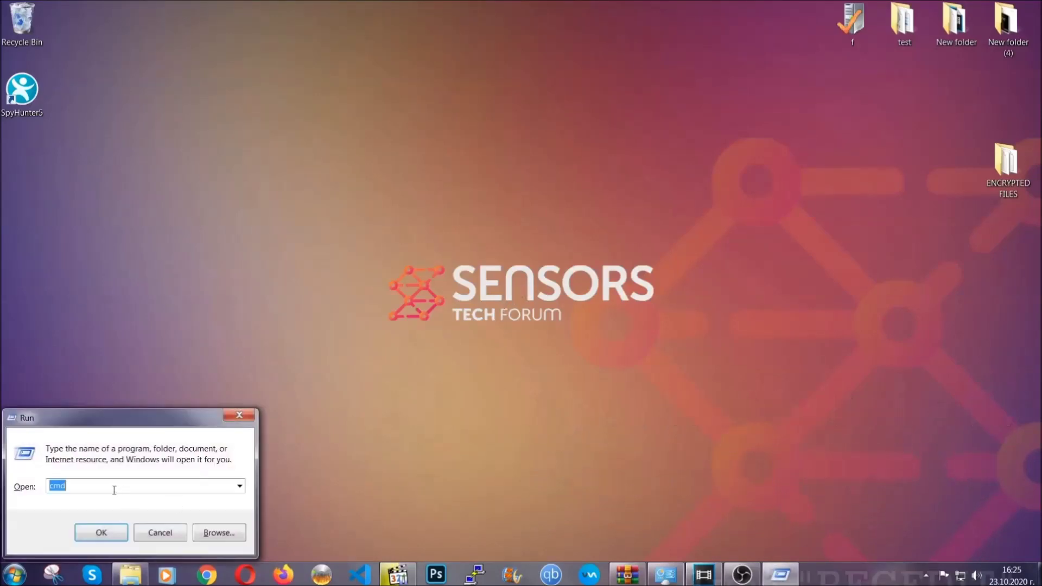
pyautogui.write('REGEDIT')
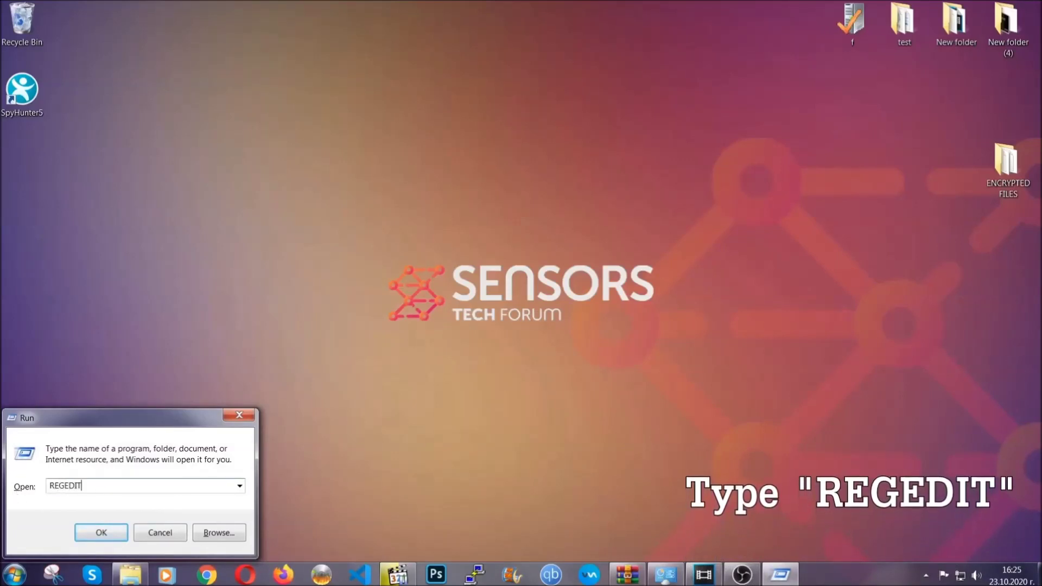
pyautogui.click(98, 532)
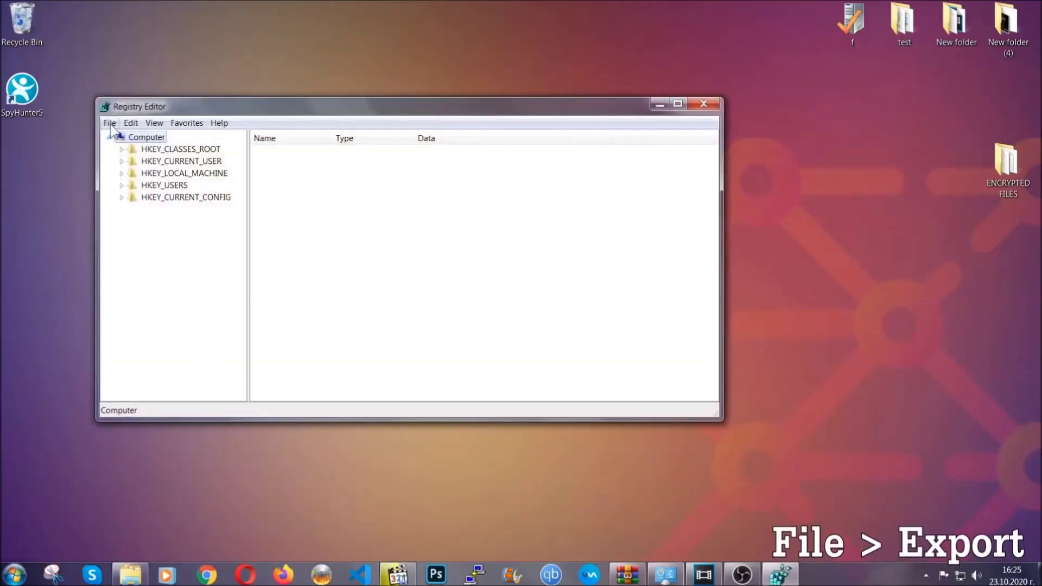
# - Export the entire registry to the Desktop as BACKUP.reg
pyautogui.click(110, 124)
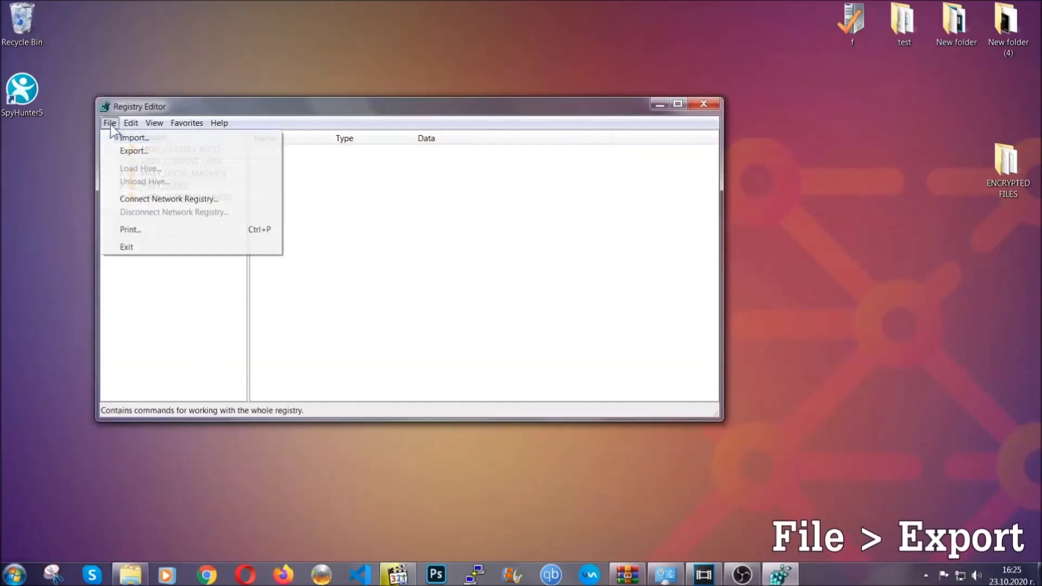
pyautogui.click(135, 150)
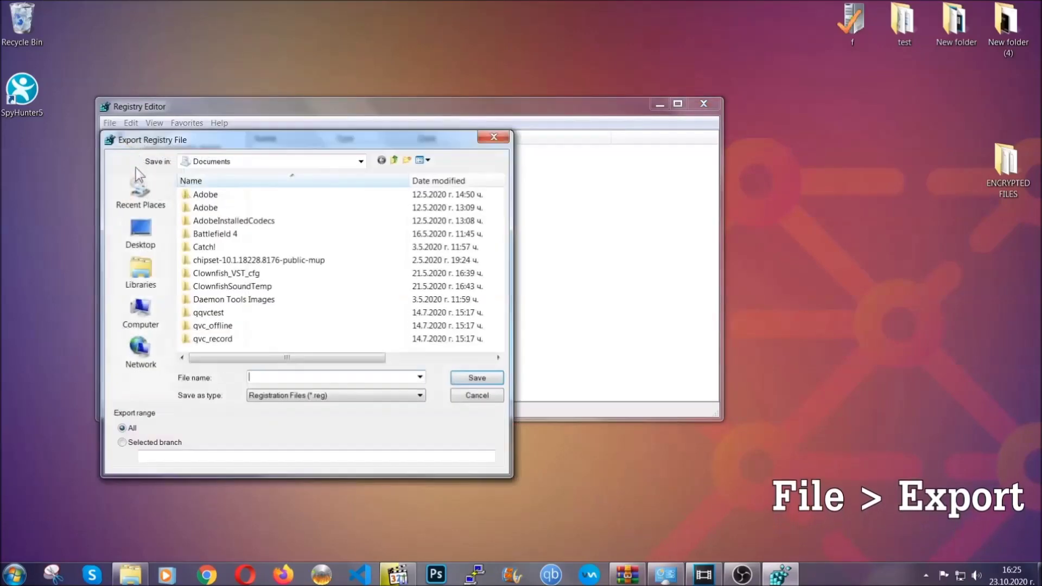
pyautogui.click(138, 232)
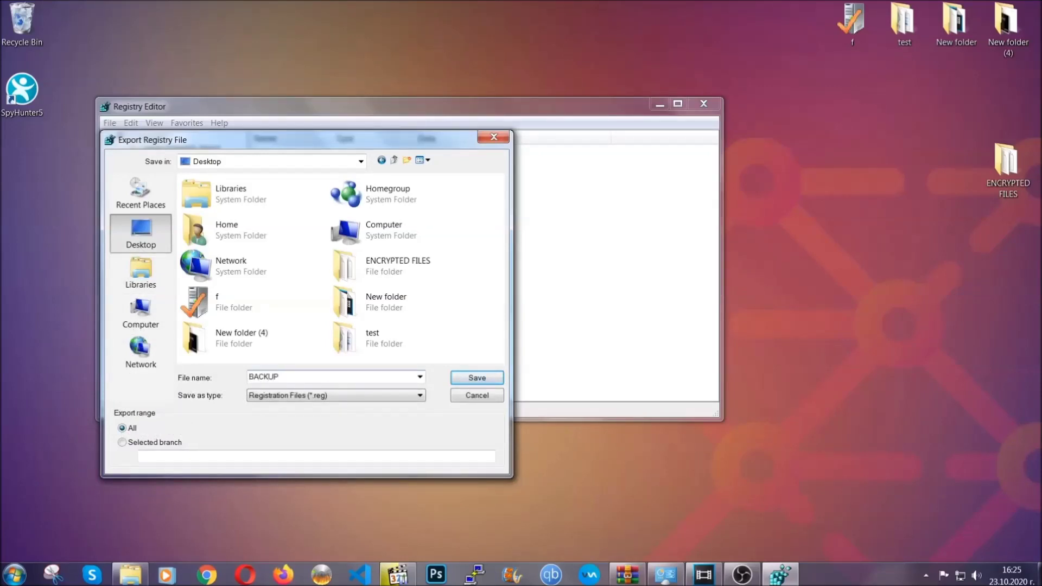
pyautogui.click(470, 379)
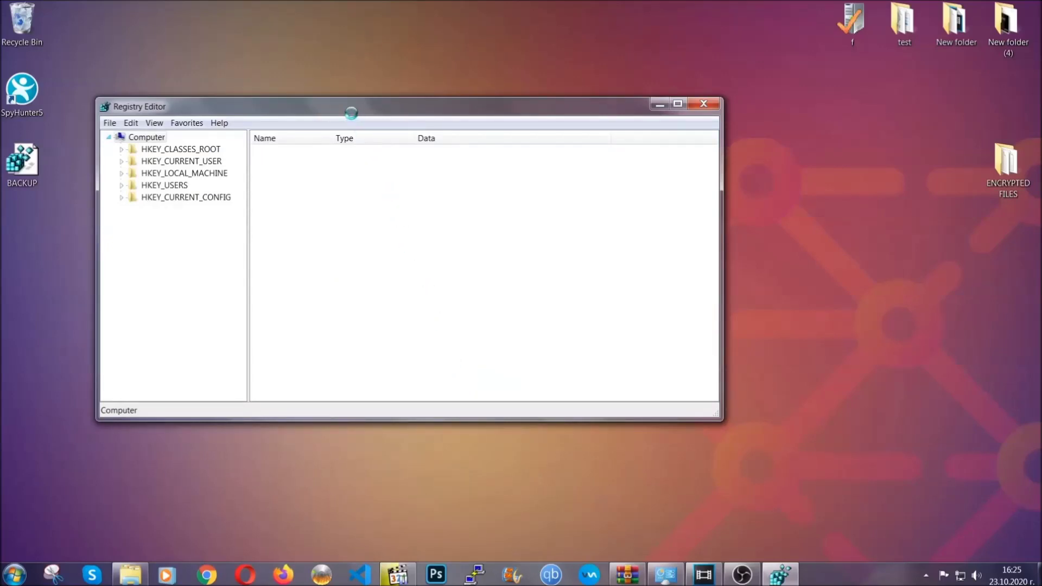
# - Center Registry Editor and search for the 'RunOnce' key, jumping to CurrentVersion\RunOnce
pyautogui.moveTo(351, 114); pyautogui.dragTo(455, 148)
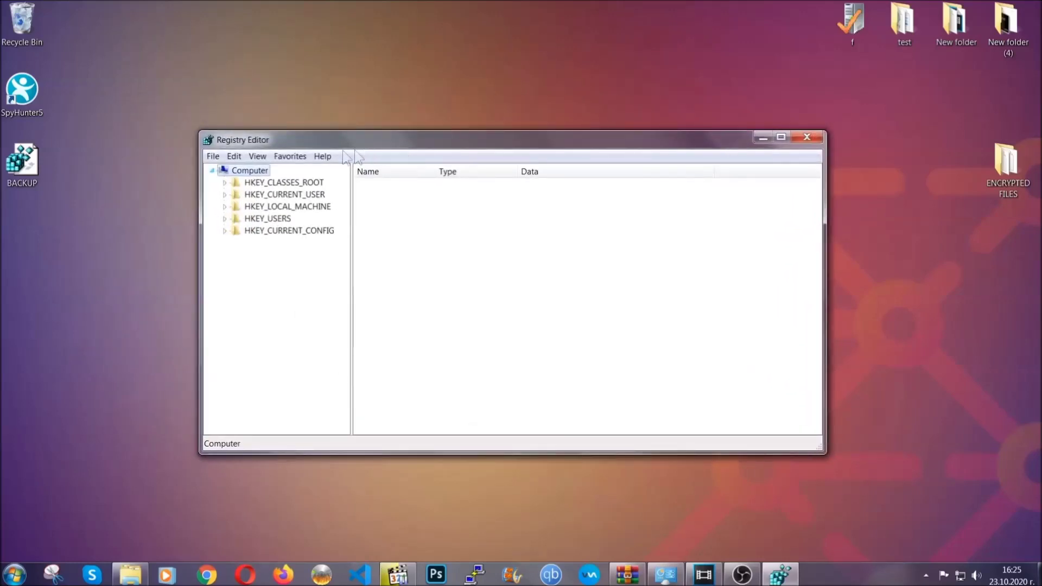
pyautogui.click(212, 156)
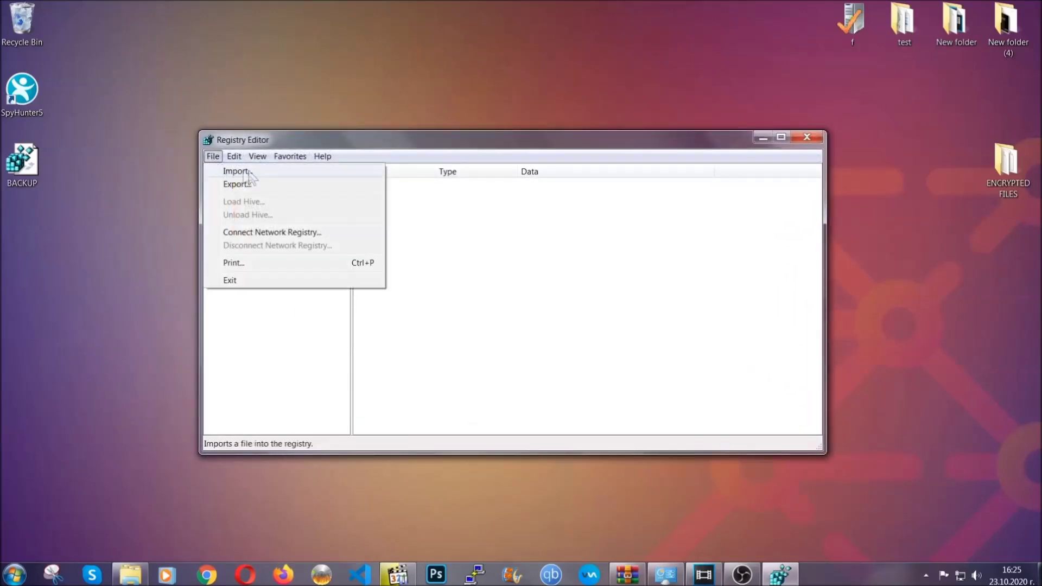
pyautogui.click(213, 157)
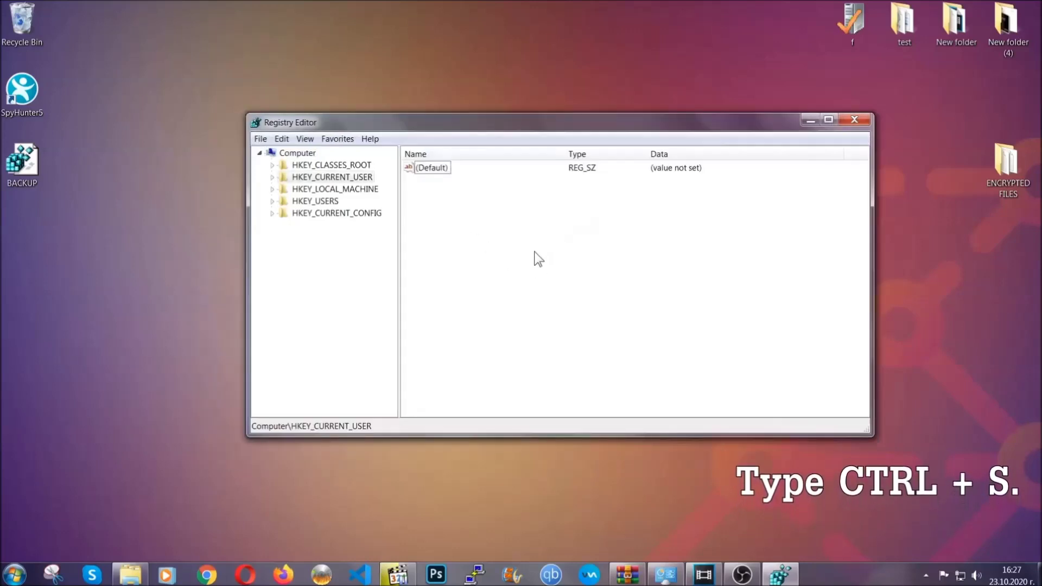
pyautogui.hotkey('ctrl', 'f')
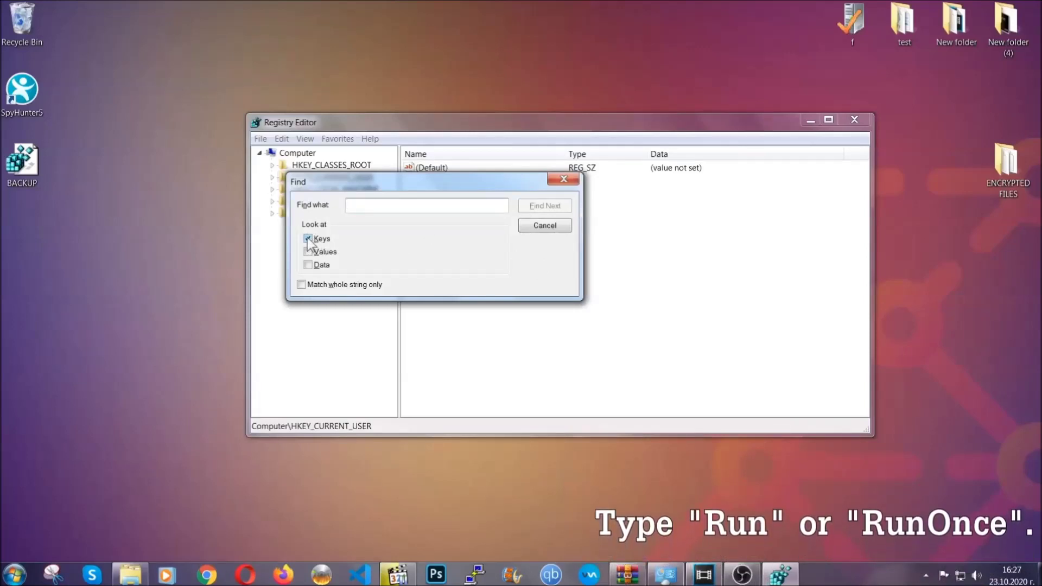
pyautogui.write('R')
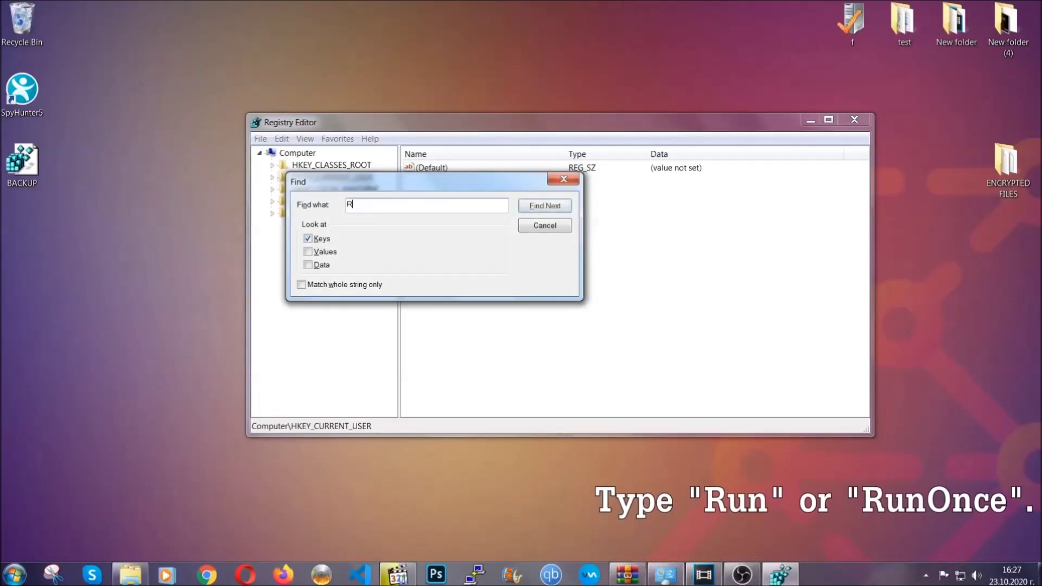
pyautogui.write('unOnce')
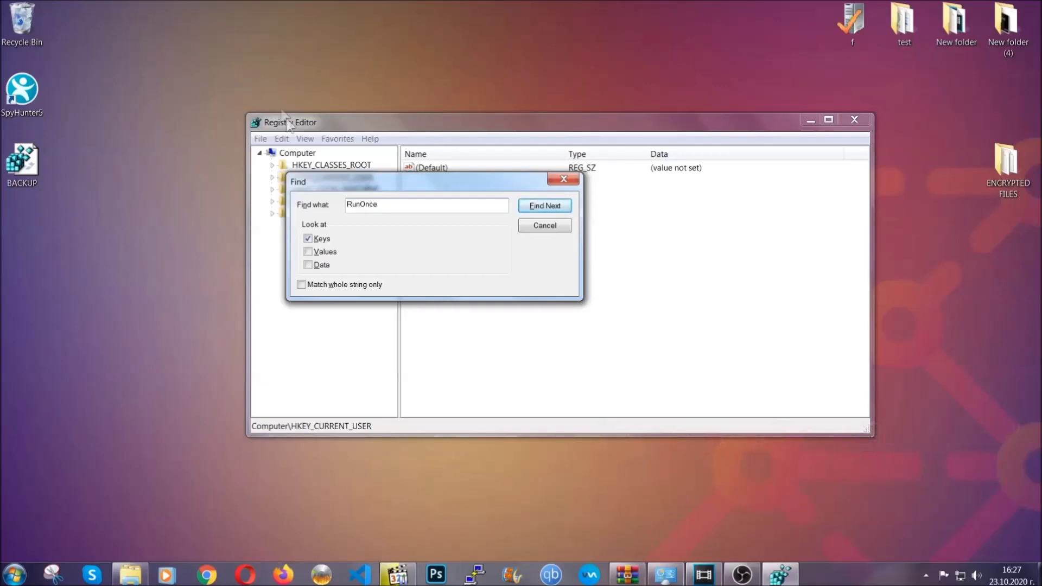
pyautogui.click(556, 208)
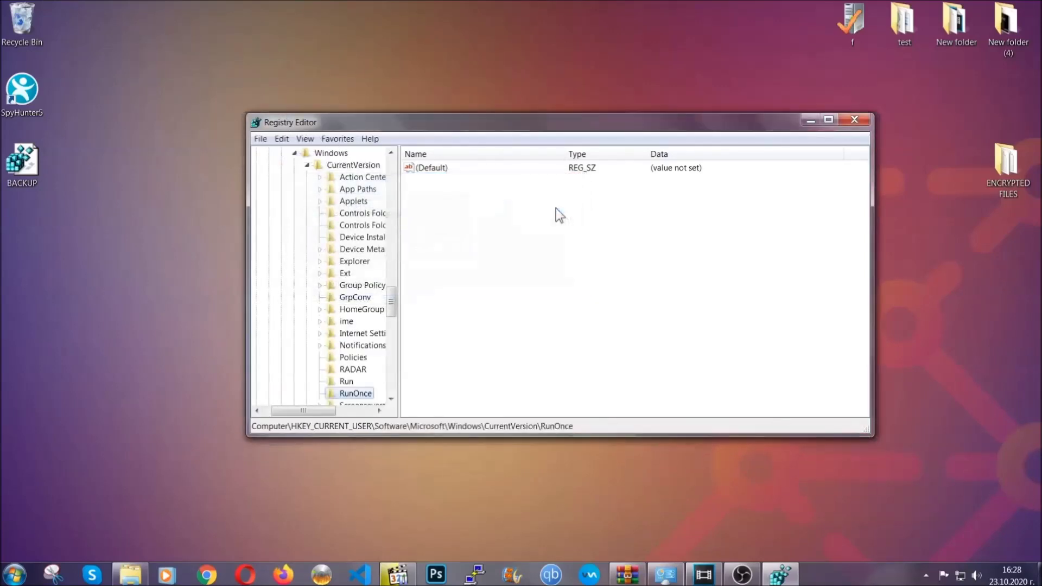
# - Delete THE VIRUS value from the current user's Run key, then close Registry Editor
pyautogui.moveTo(395, 295); pyautogui.dragTo(391, 318)
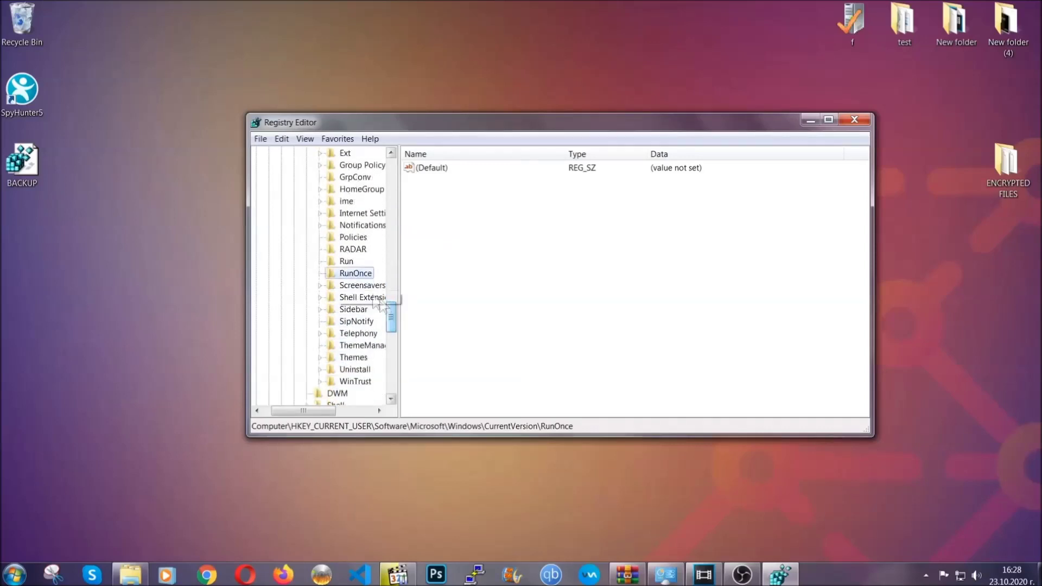
pyautogui.click(346, 261)
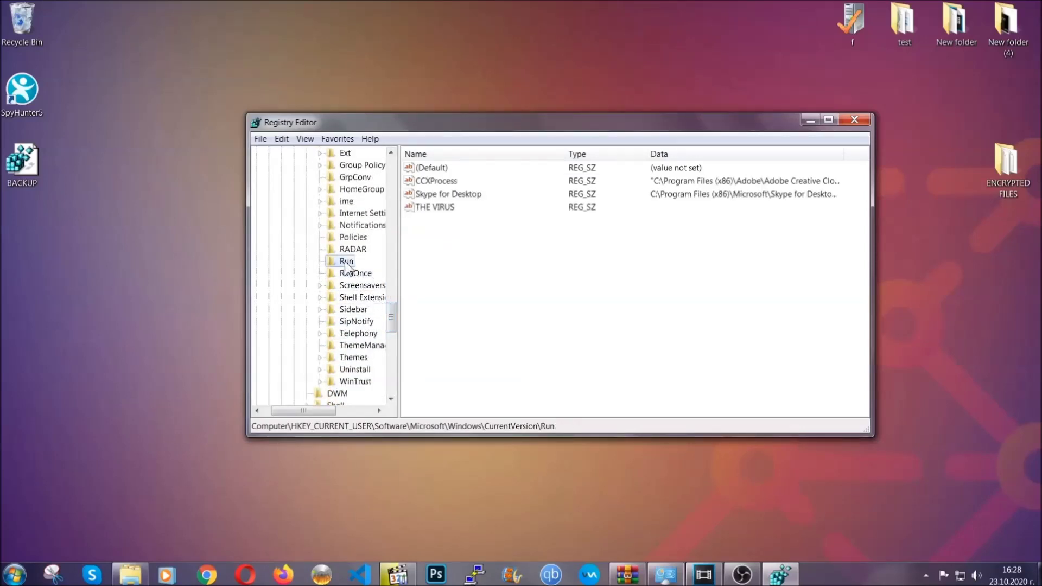
pyautogui.click(427, 208)
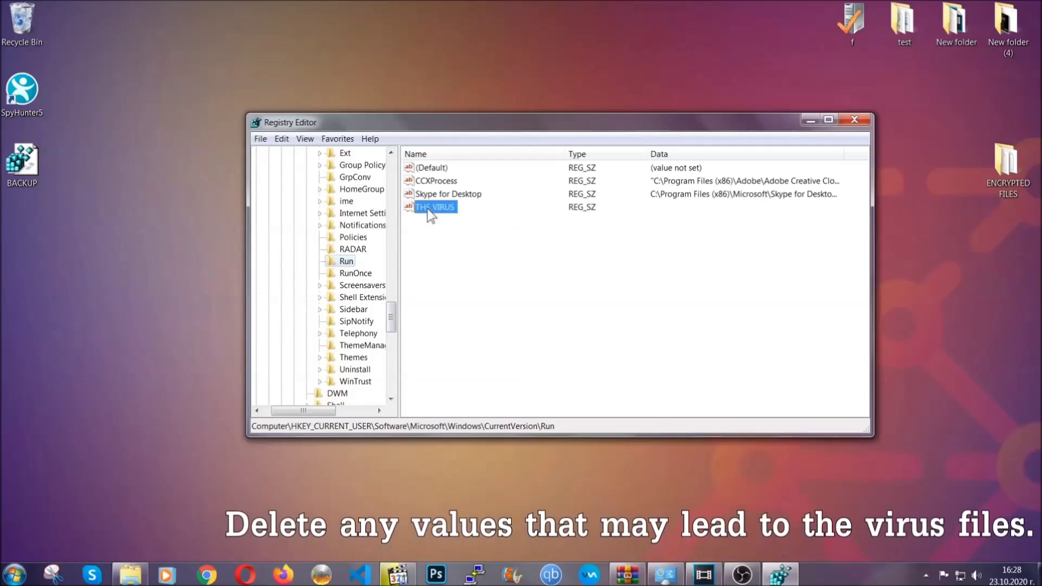
pyautogui.rightClick(428, 208)
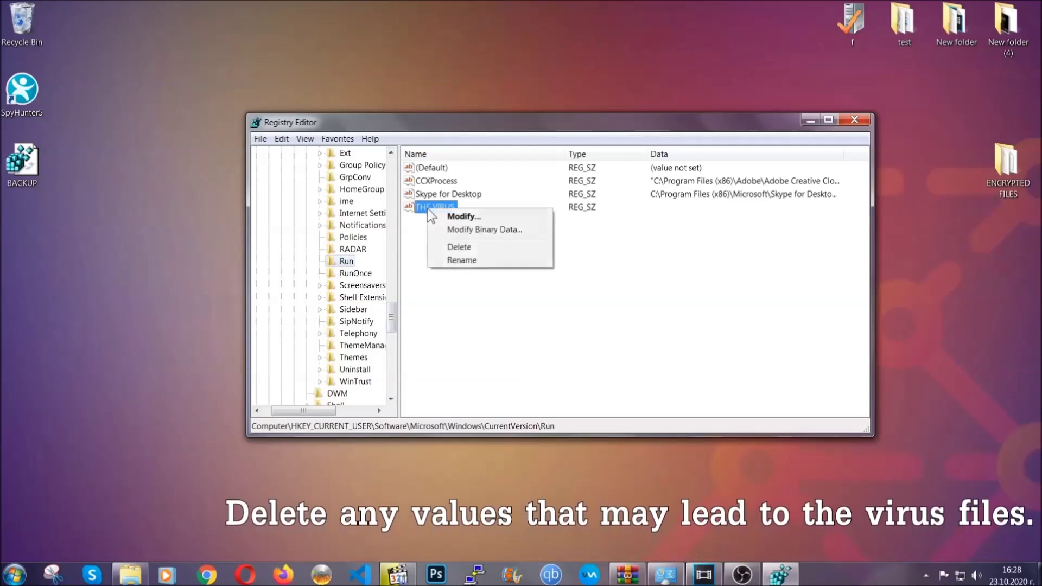
pyautogui.click(451, 247)
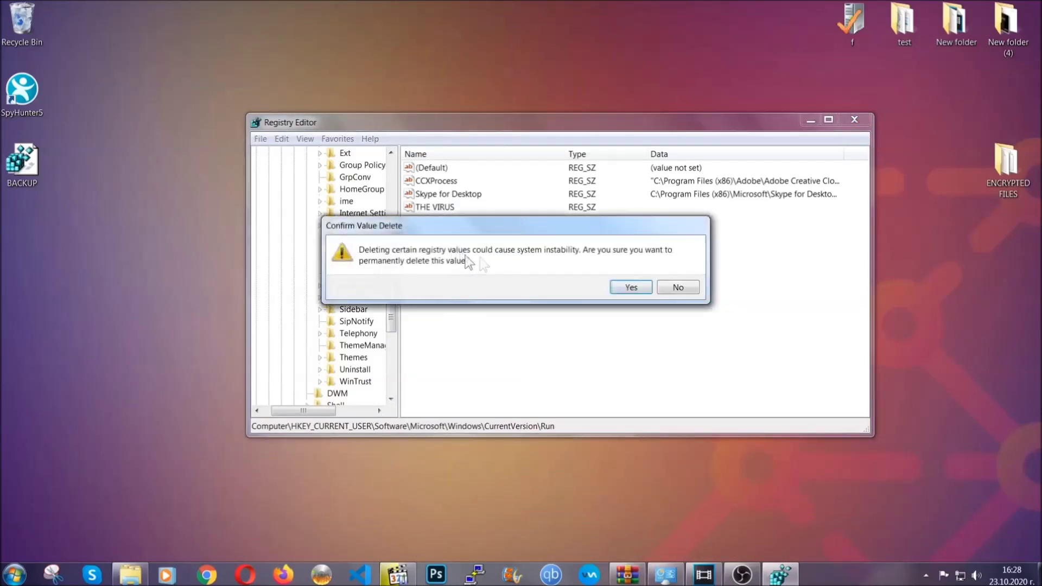
pyautogui.click(631, 287)
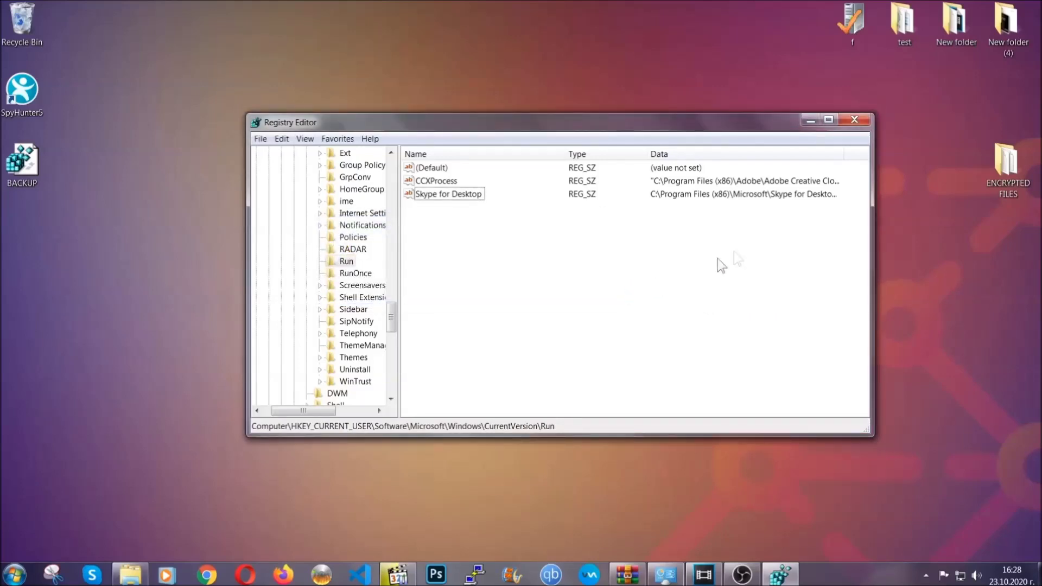
pyautogui.click(854, 120)
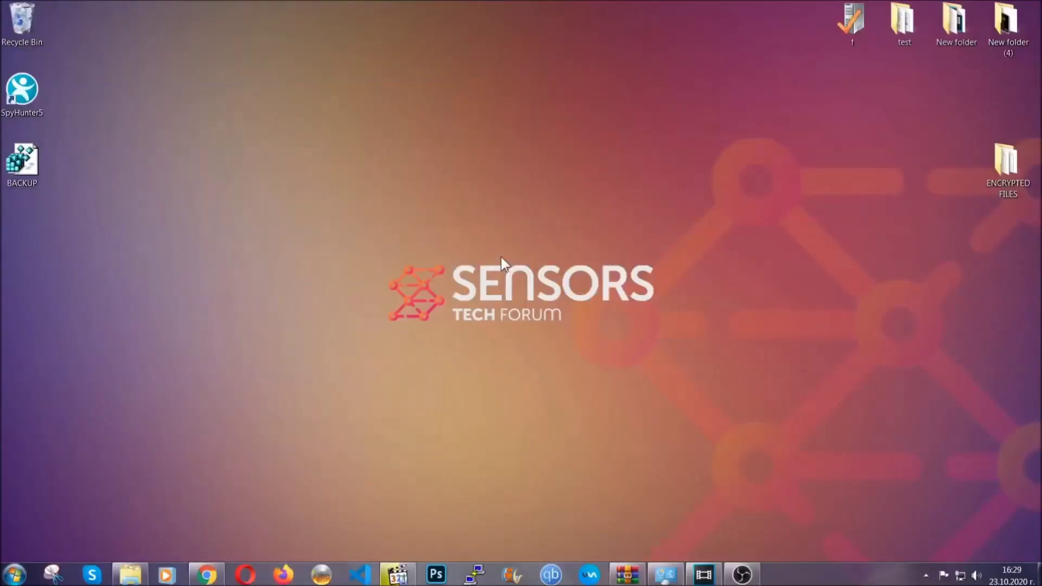
# - In Chrome's SensorsTechForum ransomware recovery article, expand Method 2 on restoring via Windows Backup
pyautogui.click(207, 576)
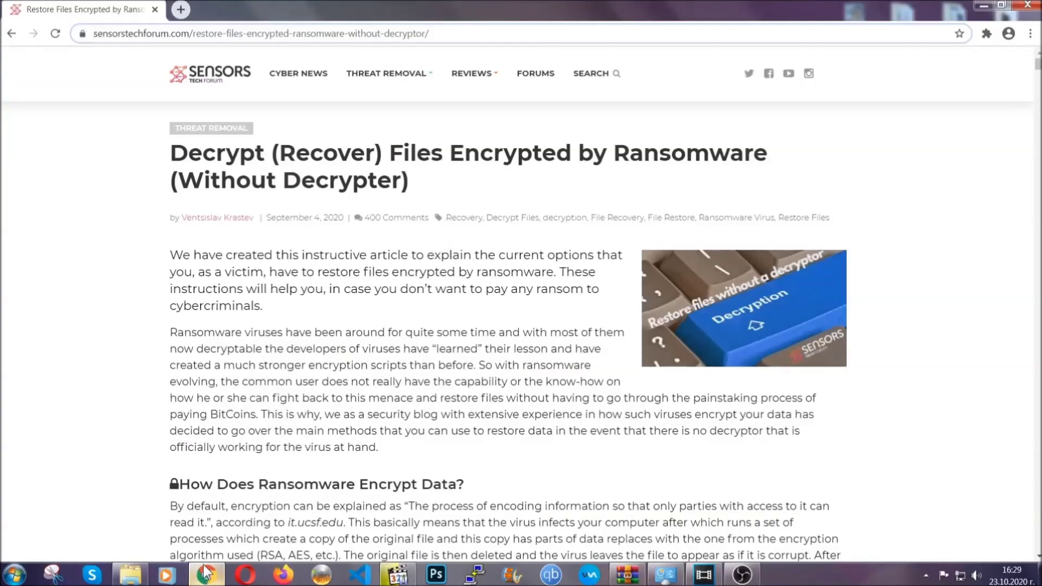
pyautogui.moveTo(103, 34); pyautogui.dragTo(470, 38)
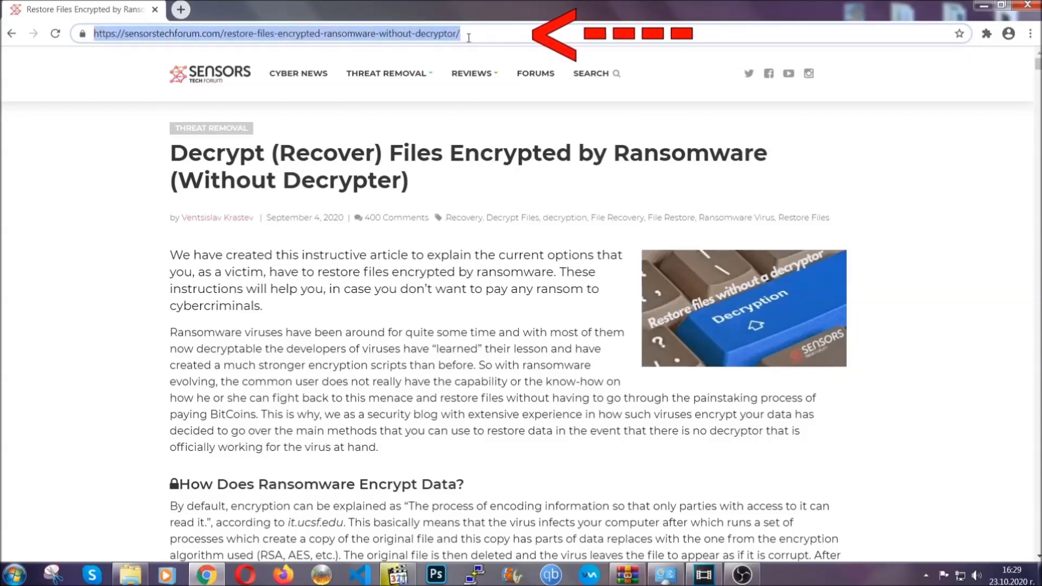
pyautogui.moveTo(472, 74)
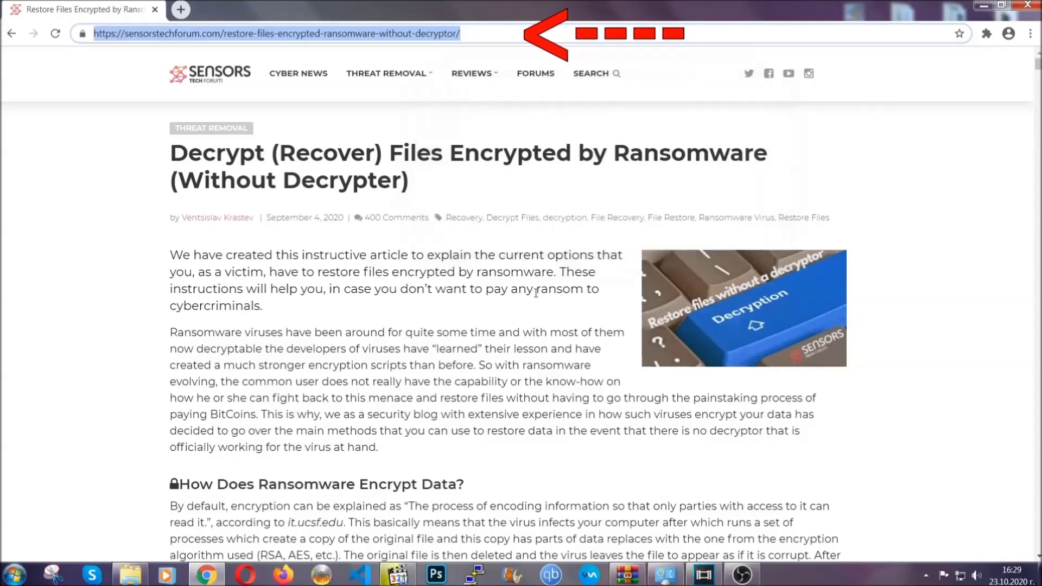
pyautogui.scroll(-5, 536, 296)
pyautogui.scroll(-7, 535, 296)
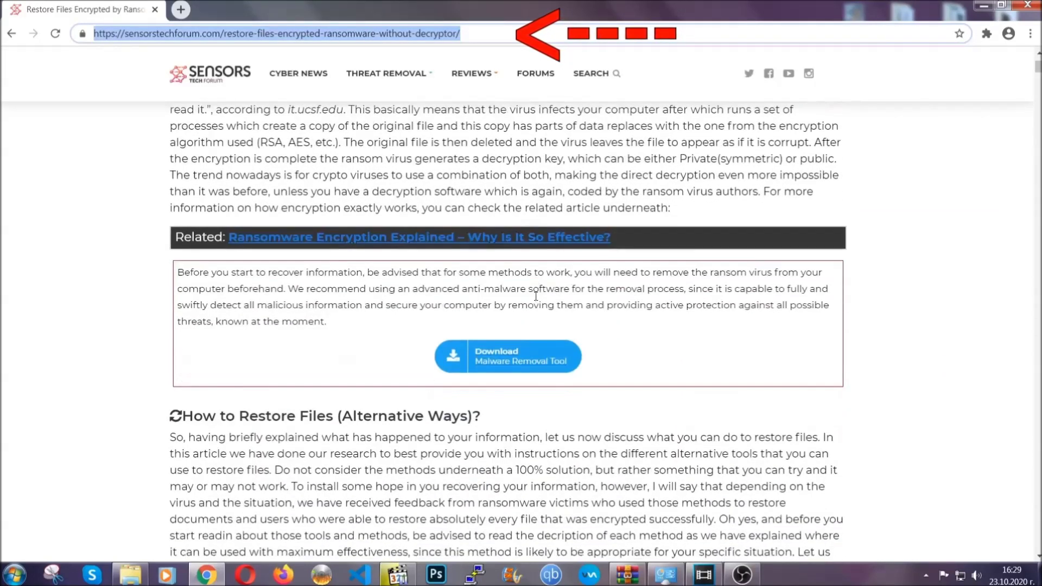
pyautogui.scroll(-1, 536, 296)
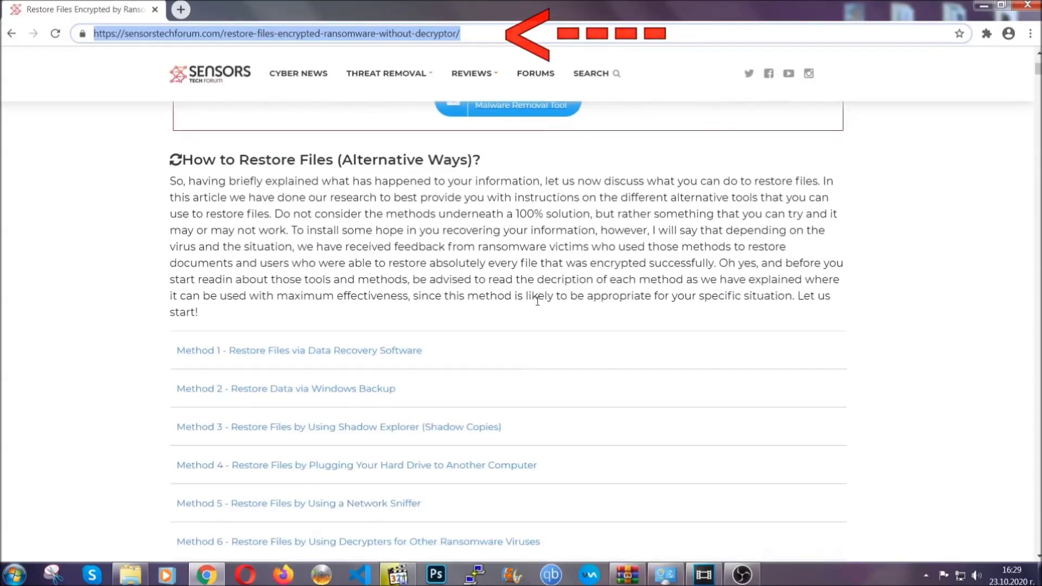
pyautogui.scroll(-2, 536, 296)
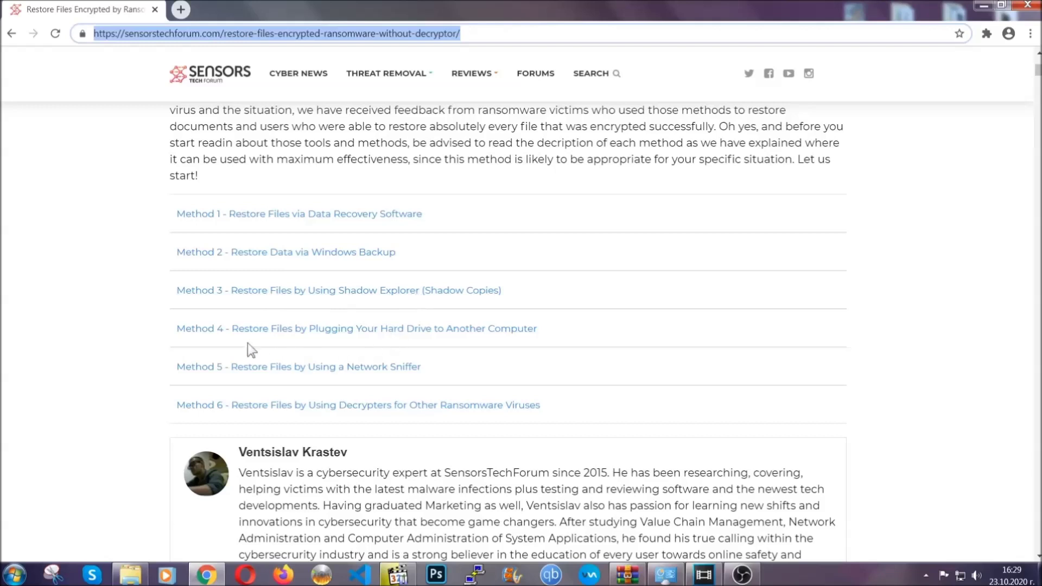
pyautogui.click(323, 251)
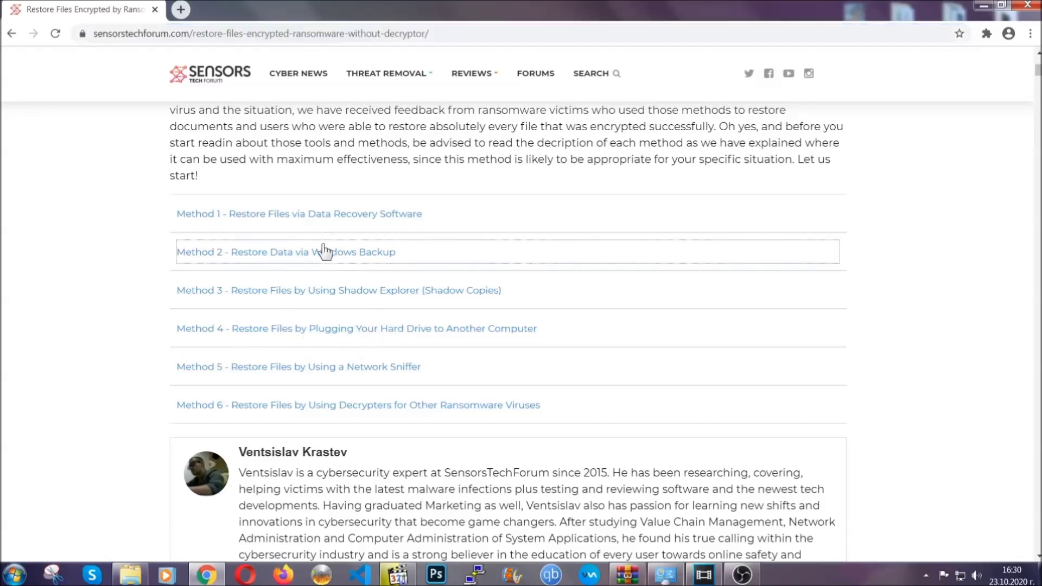
# - Expand Step1, Step2 and Step3 of the Windows Backup method
pyautogui.moveTo(302, 327); pyautogui.dragTo(373, 416)
pyautogui.click(373, 415)
pyautogui.scroll(-4, 374, 413)
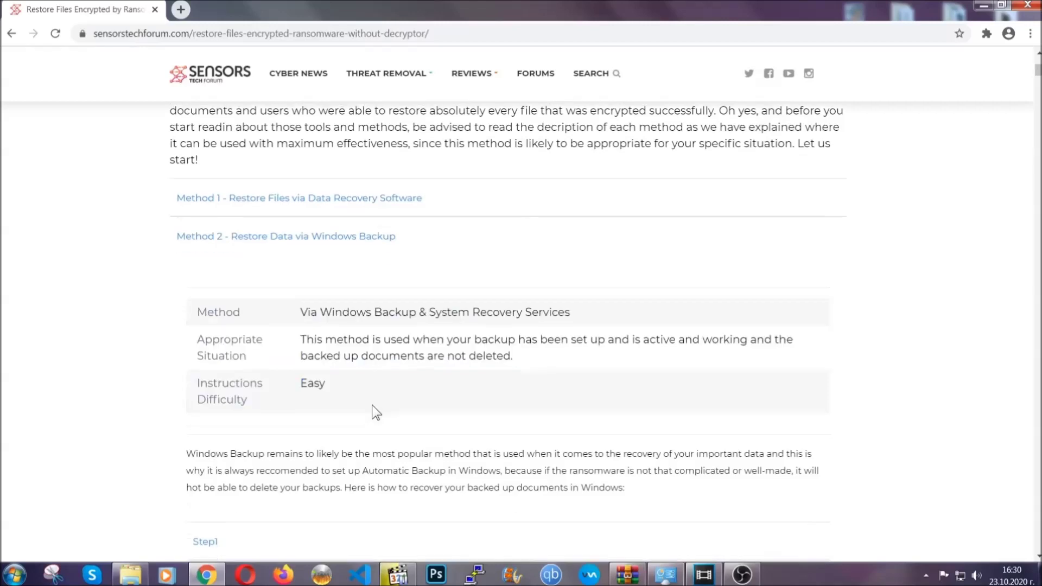
pyautogui.scroll(-1, 374, 412)
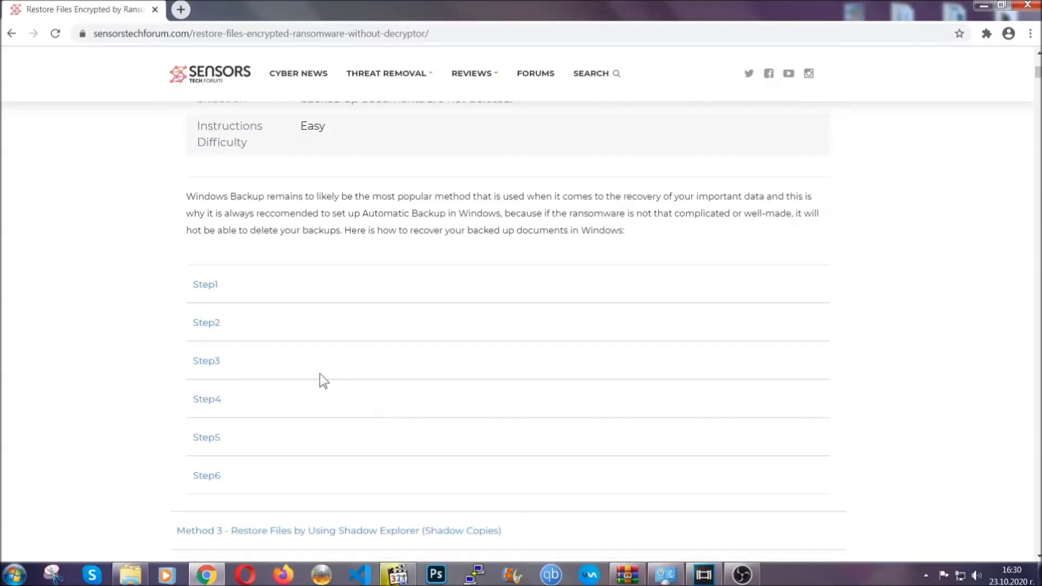
pyautogui.click(212, 285)
pyautogui.scroll(-5, 488, 336)
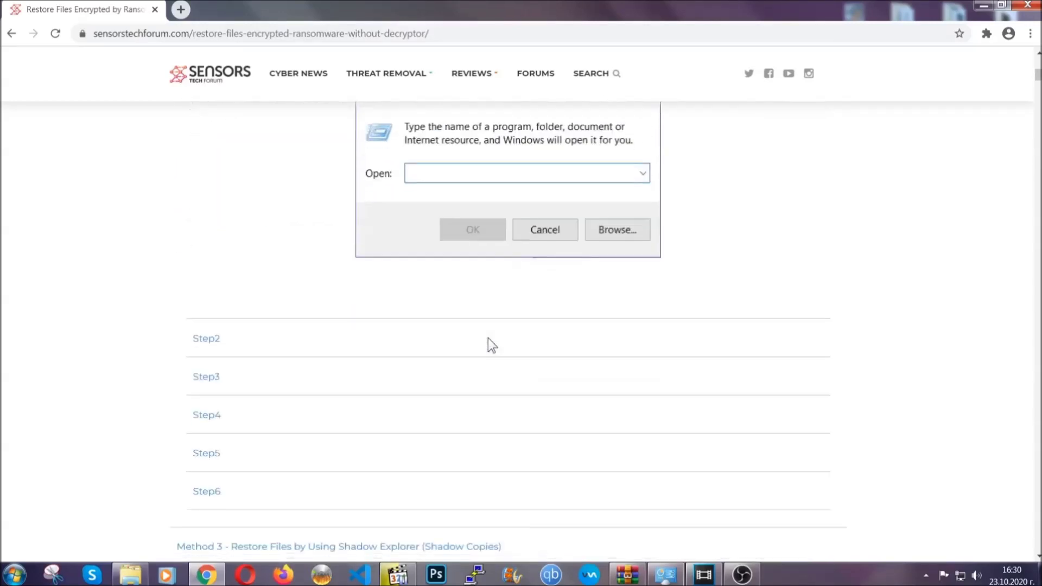
pyautogui.click(244, 339)
pyautogui.scroll(-5, 467, 349)
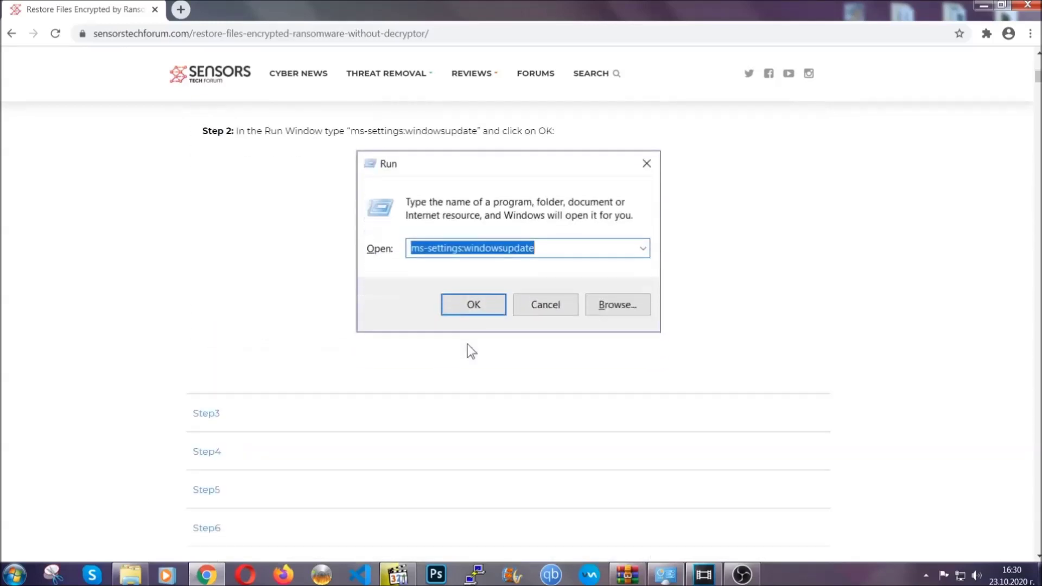
pyautogui.click(307, 398)
# - Scroll through the expanded steps, then minimize Chrome to show the desktop
pyautogui.scroll(-4, 398, 367)
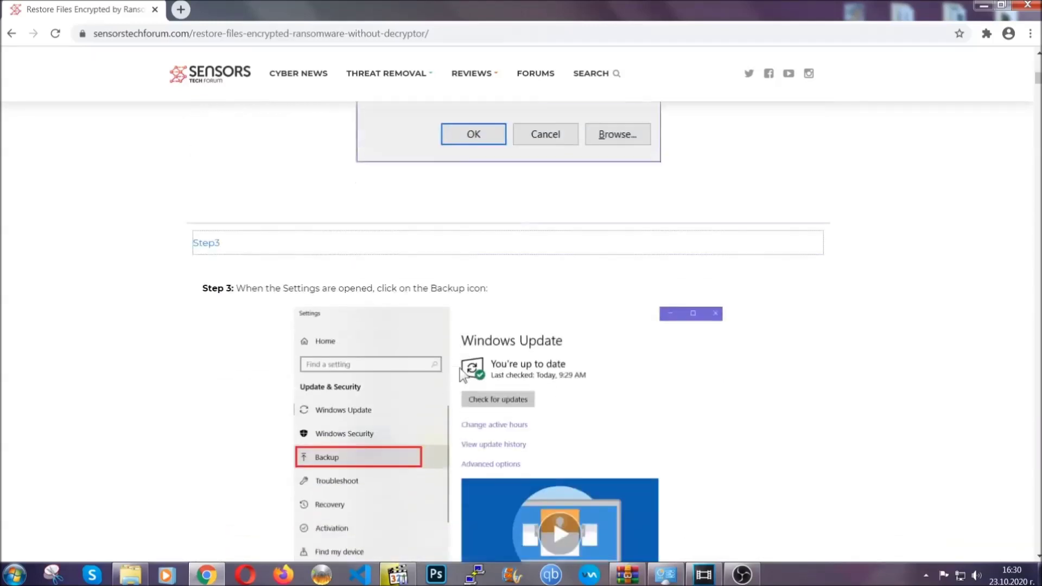
pyautogui.scroll(-3, 459, 370)
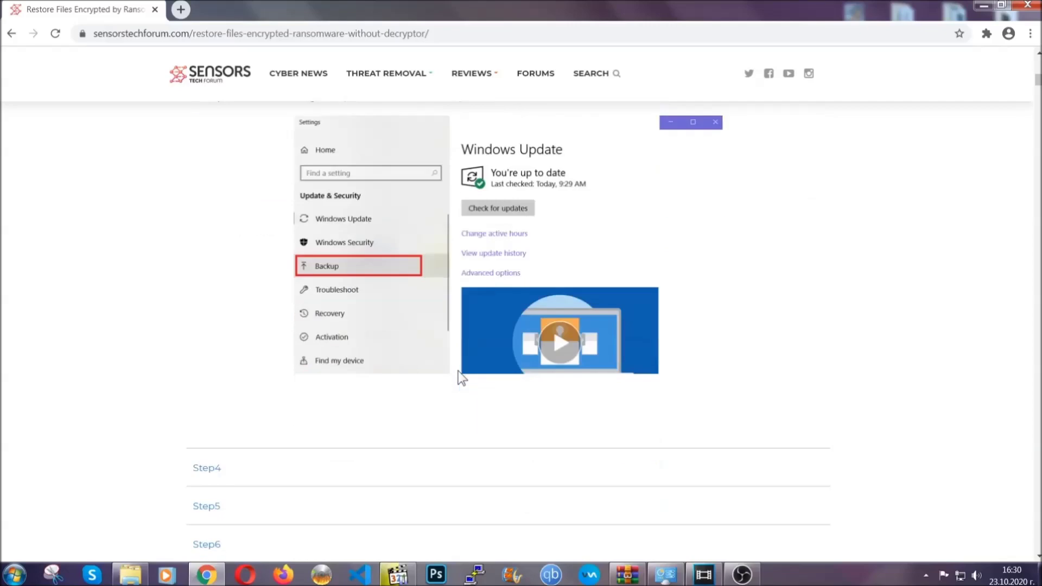
pyautogui.scroll(-2, 458, 371)
pyautogui.scroll(-7, 457, 373)
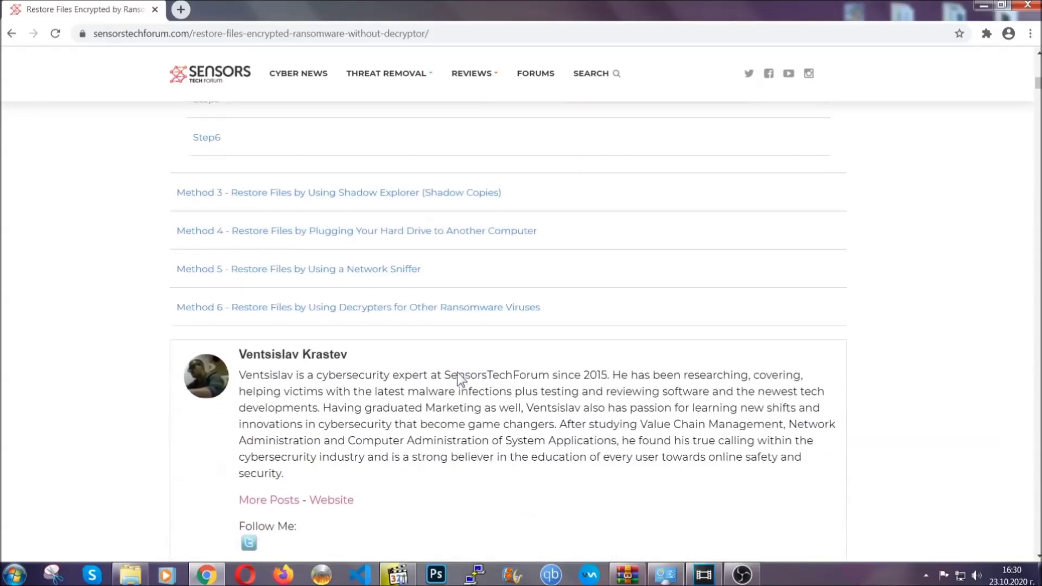
pyautogui.scroll(20, 457, 372)
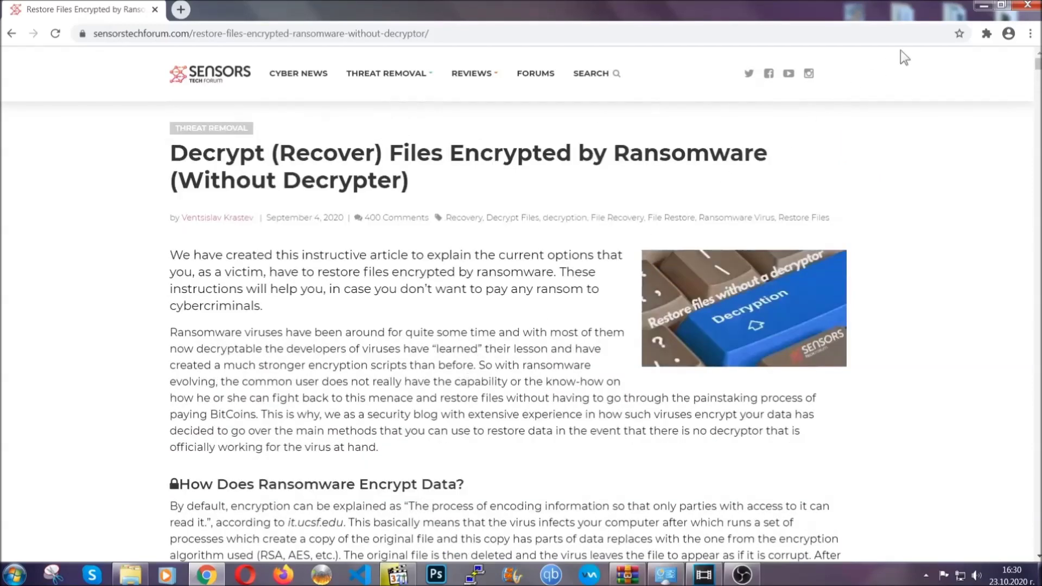
pyautogui.click(982, 6)
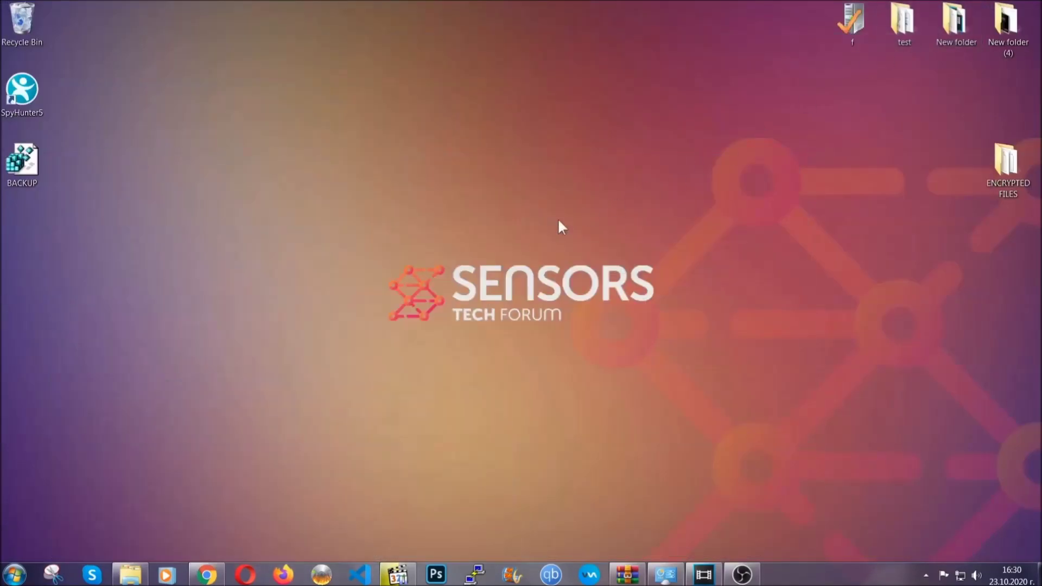